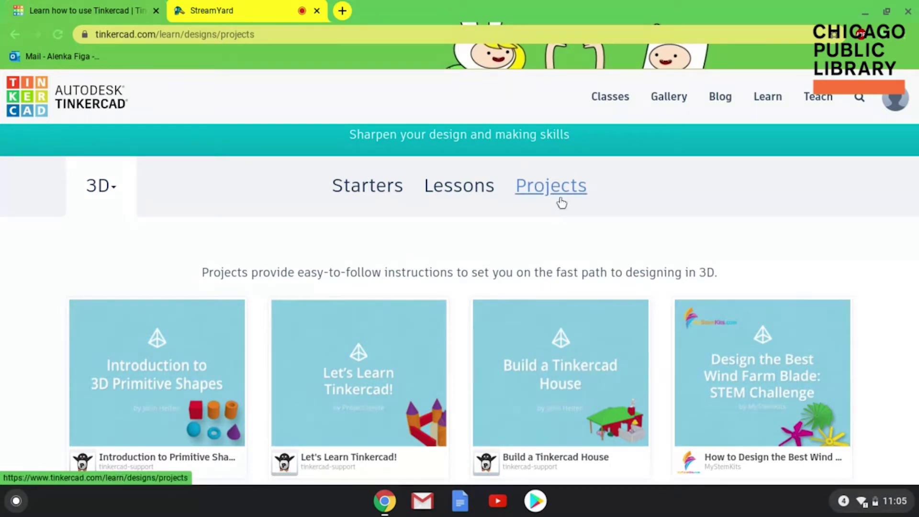
- Open the Build a Tinkercad House project and start its first lesson, "Build a Tinkercad House"
{"action": "left_click", "coordinate": [546, 376]}
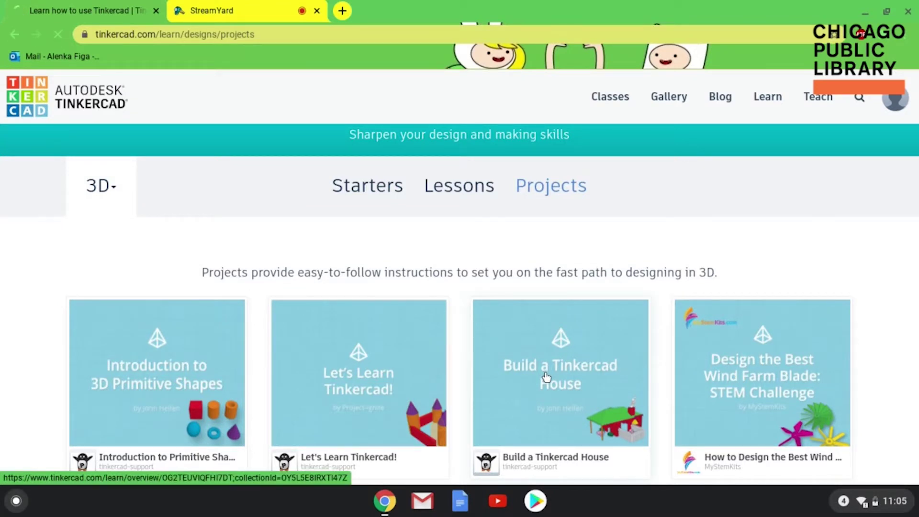
{"action": "scroll", "coordinate": [570, 288], "scroll_direction": "down", "scroll_amount": 2}
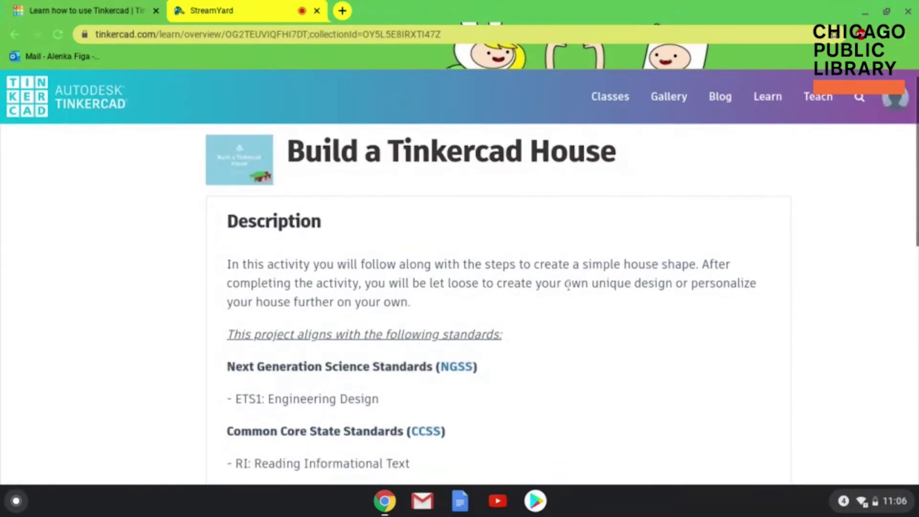
{"action": "scroll", "coordinate": [648, 318], "scroll_direction": "down", "scroll_amount": 2}
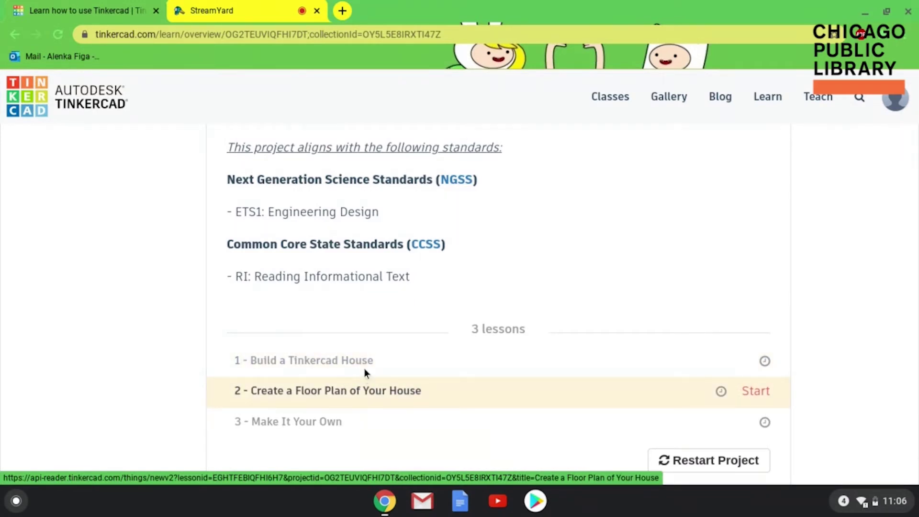
{"action": "left_click", "coordinate": [756, 368]}
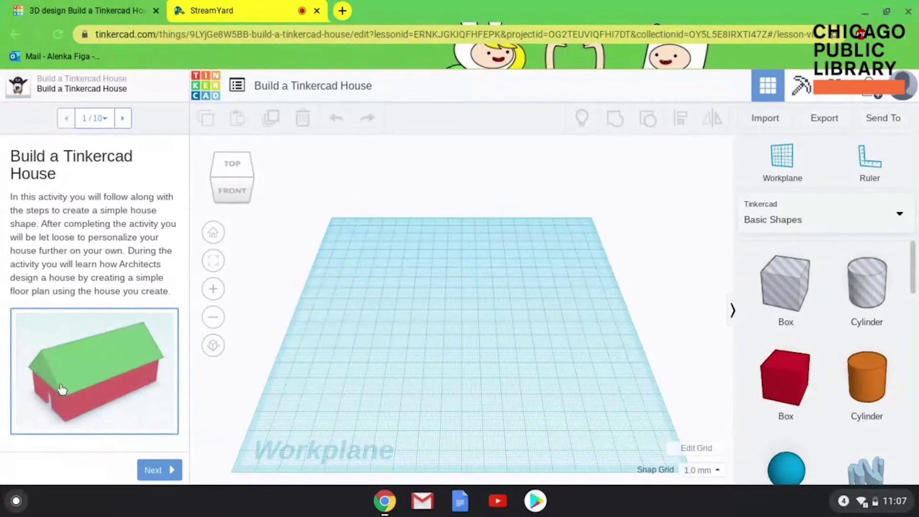
- View the finished house picture enlarged, close it and advance to the lesson's Introduction page
{"action": "left_click", "coordinate": [89, 387]}
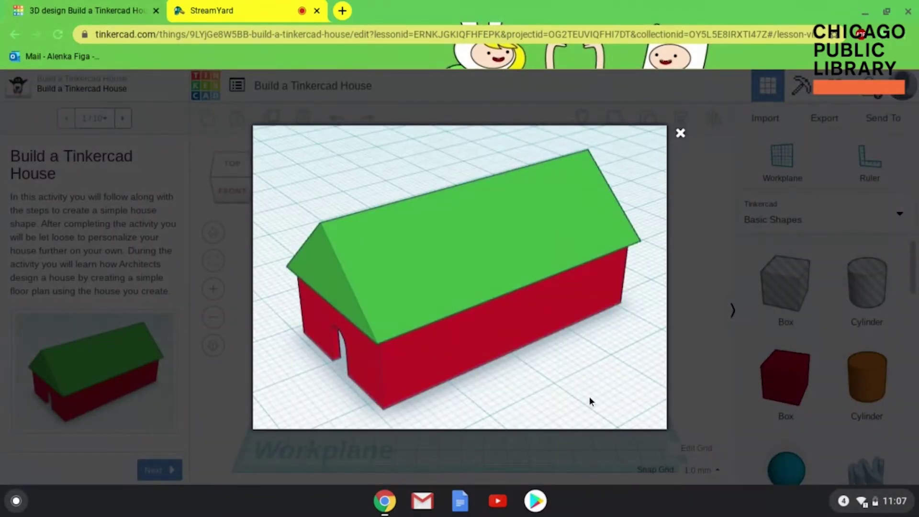
{"action": "left_click", "coordinate": [680, 133]}
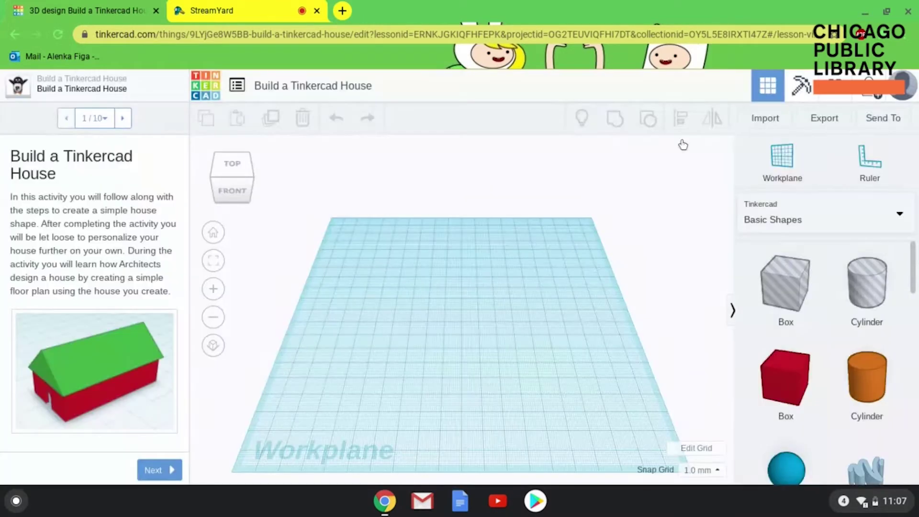
{"action": "left_click", "coordinate": [164, 473]}
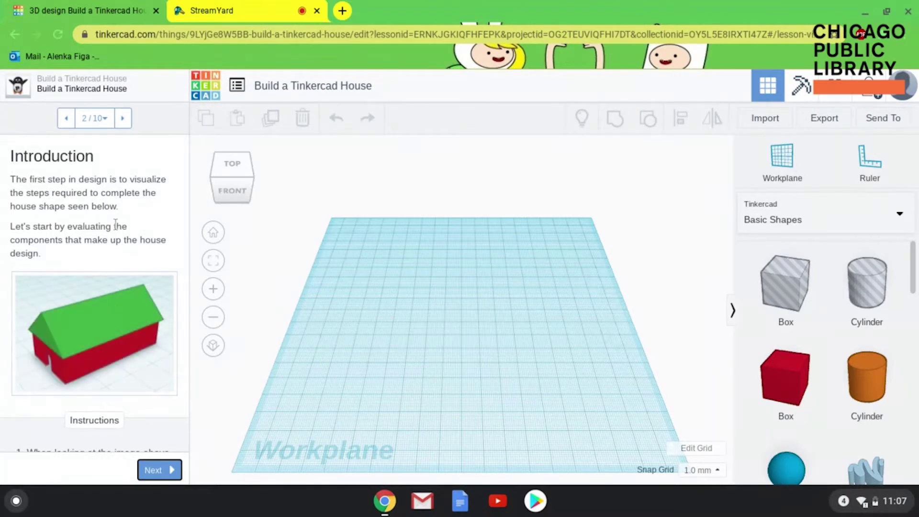
- Read the Introduction instructions on the house's components and examine them in the enlarged house picture
{"action": "scroll", "coordinate": [116, 225], "scroll_direction": "down", "scroll_amount": 1}
{"action": "scroll", "coordinate": [115, 227], "scroll_direction": "down", "scroll_amount": 5}
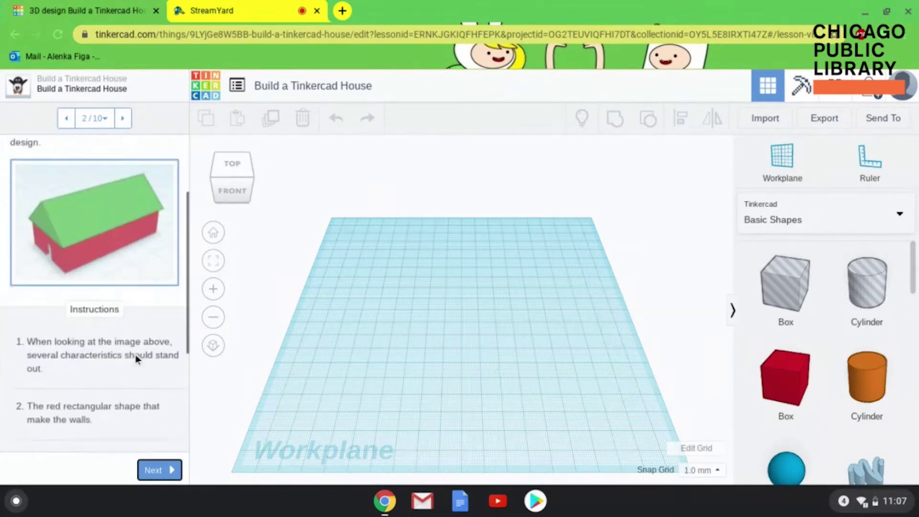
{"action": "scroll", "coordinate": [126, 406], "scroll_direction": "down", "scroll_amount": 1}
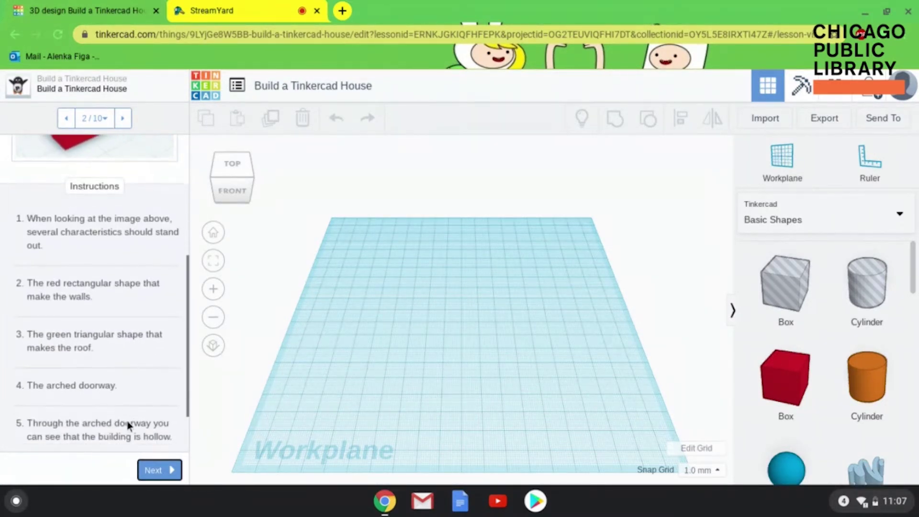
{"action": "scroll", "coordinate": [90, 287], "scroll_direction": "up", "scroll_amount": 3}
{"action": "left_click", "coordinate": [106, 240]}
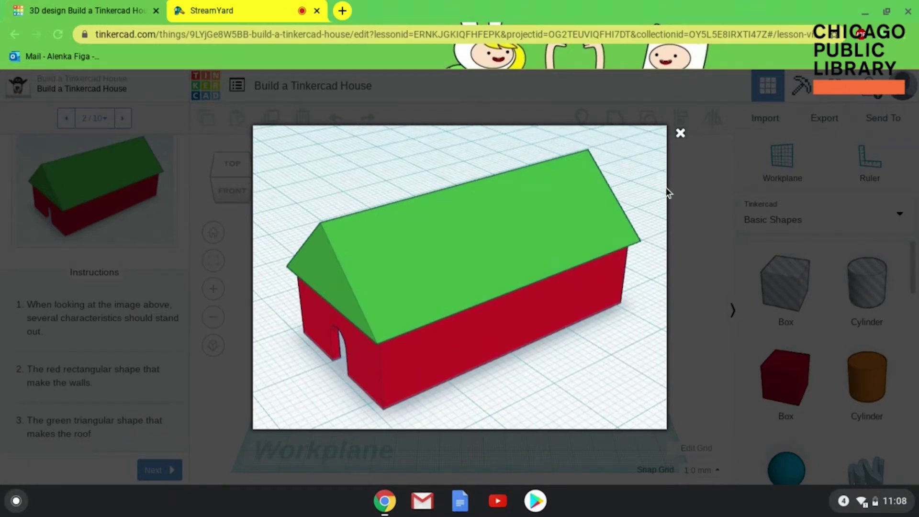
{"action": "left_click", "coordinate": [681, 132]}
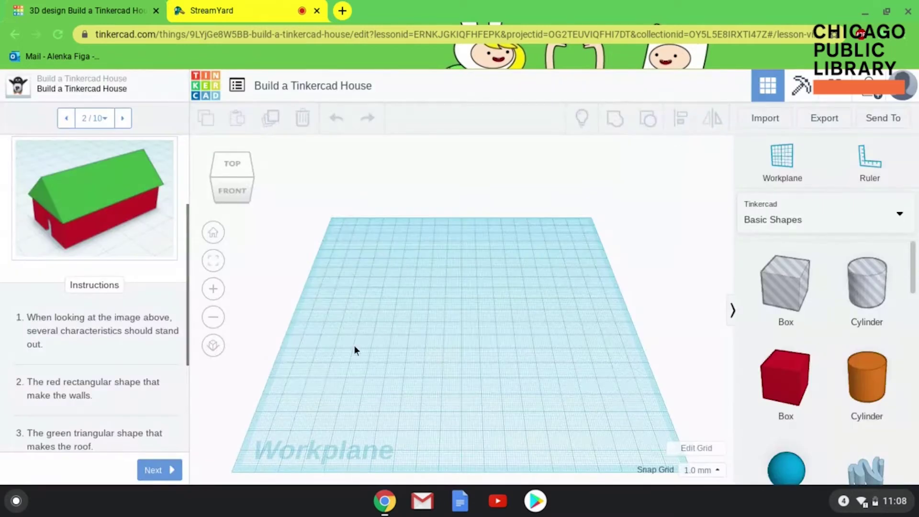
{"action": "scroll", "coordinate": [96, 343], "scroll_direction": "down", "scroll_amount": 2}
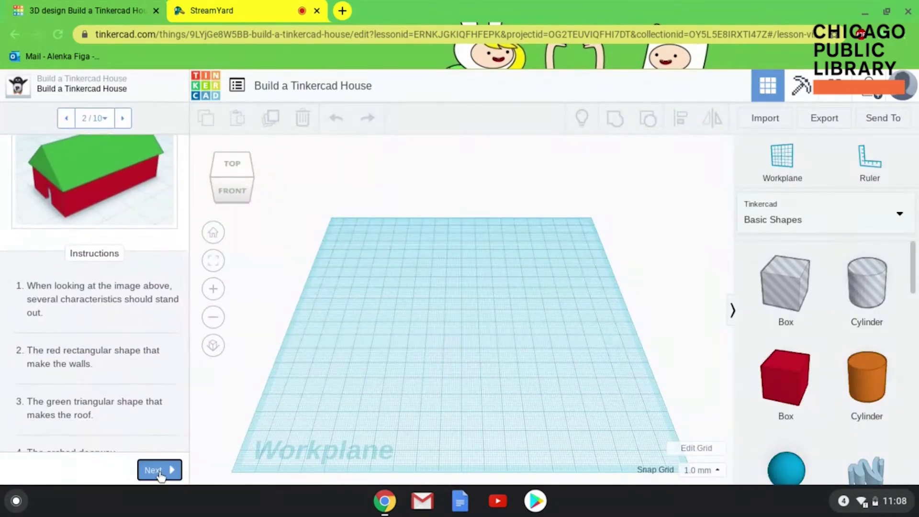
- Advance to lesson step 3, place a solid red Box on the workplane and collapse its shape settings
{"action": "left_click", "coordinate": [160, 471]}
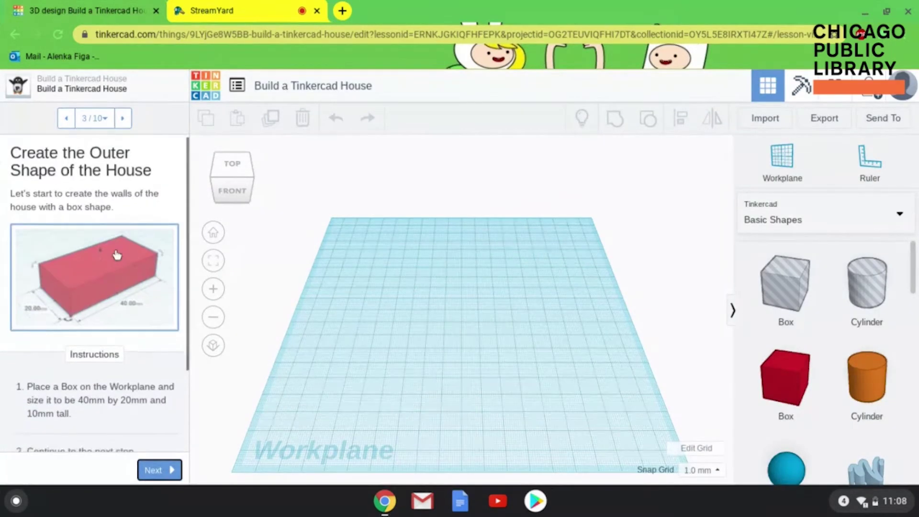
{"action": "scroll", "coordinate": [115, 264], "scroll_direction": "down", "scroll_amount": 1}
{"action": "scroll", "coordinate": [115, 265], "scroll_direction": "down", "scroll_amount": 1}
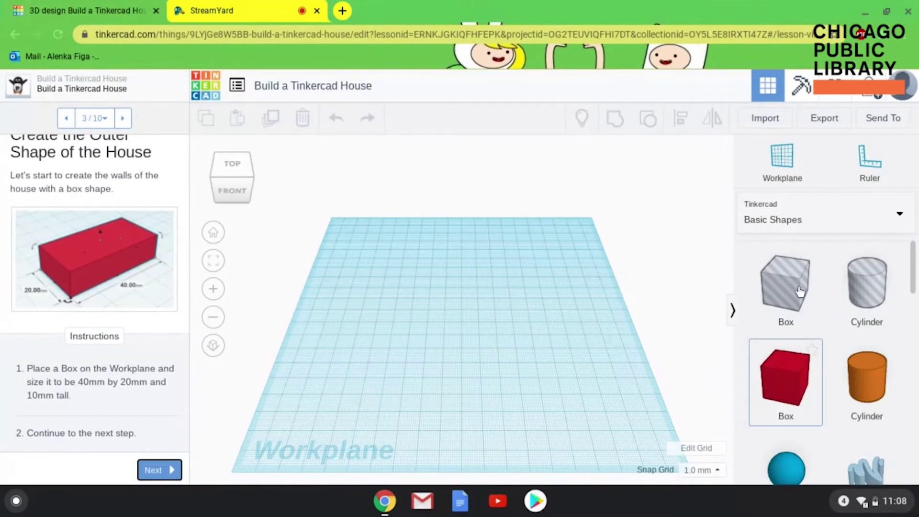
{"action": "left_click", "coordinate": [787, 392]}
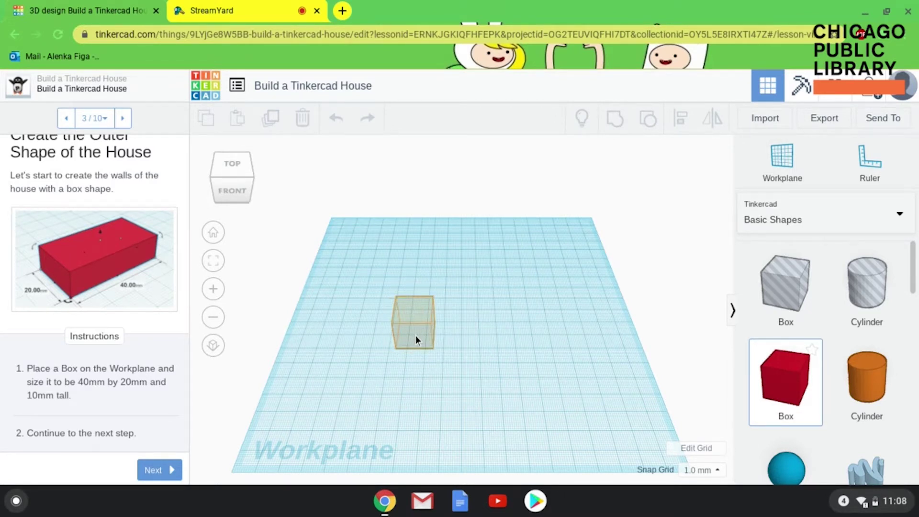
{"action": "left_click", "coordinate": [424, 355]}
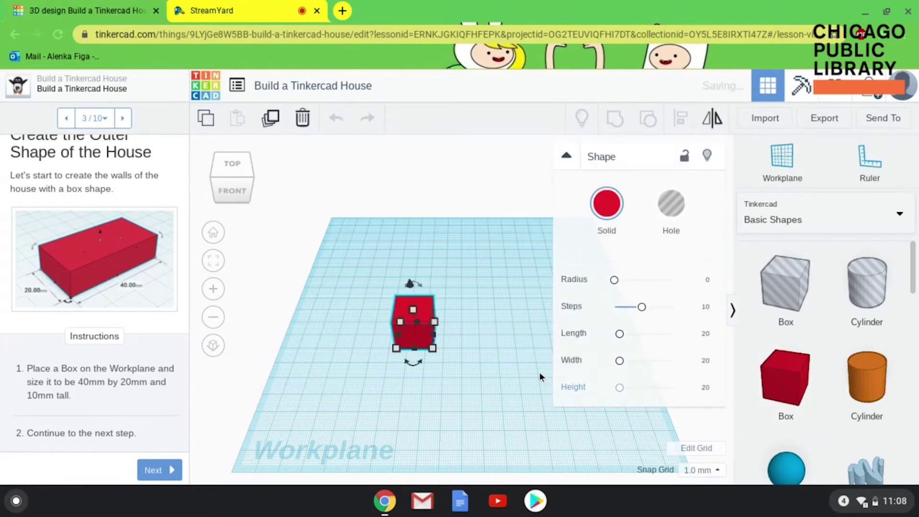
{"action": "left_click", "coordinate": [569, 156]}
{"action": "scroll", "coordinate": [497, 369], "scroll_direction": "up", "scroll_amount": 3}
{"action": "scroll", "coordinate": [480, 386], "scroll_direction": "up", "scroll_amount": 3}
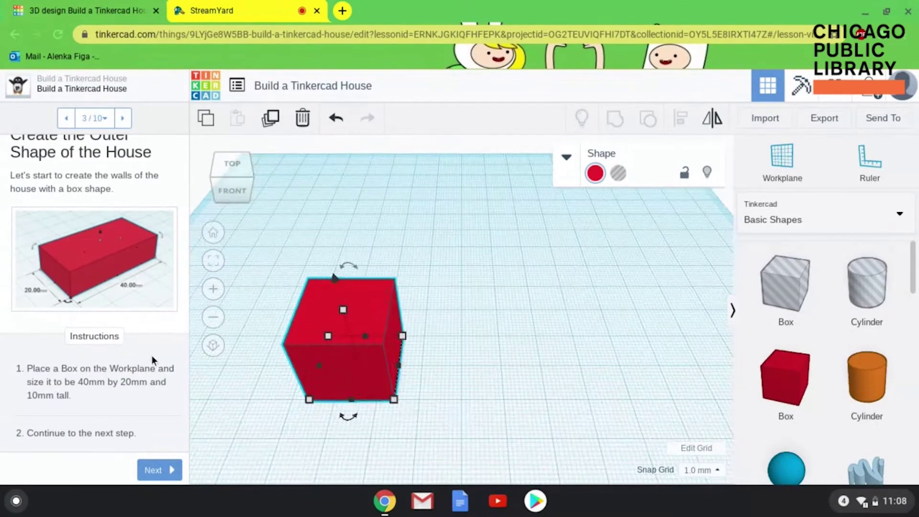
- Read the lesson's size instruction for the box and look over the snap grid options
{"action": "scroll", "coordinate": [134, 349], "scroll_direction": "down", "scroll_amount": 2}
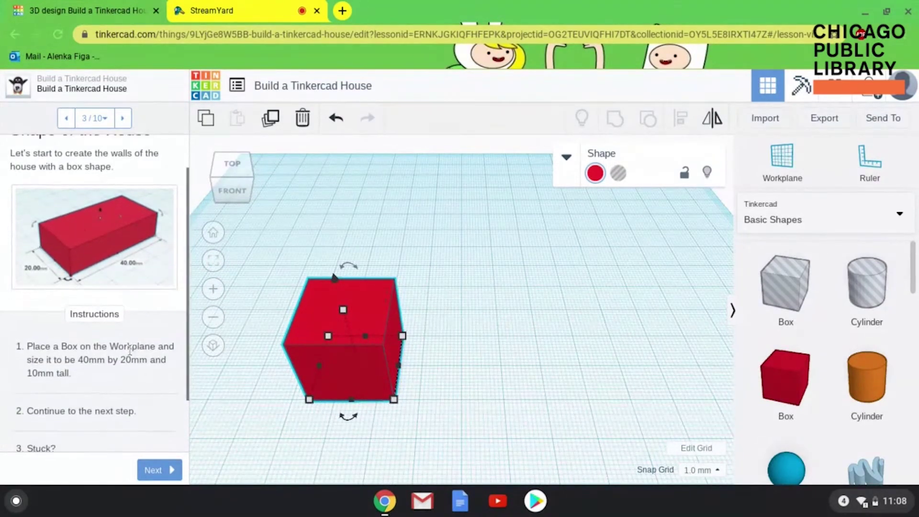
{"action": "scroll", "coordinate": [133, 345], "scroll_direction": "down", "scroll_amount": 2}
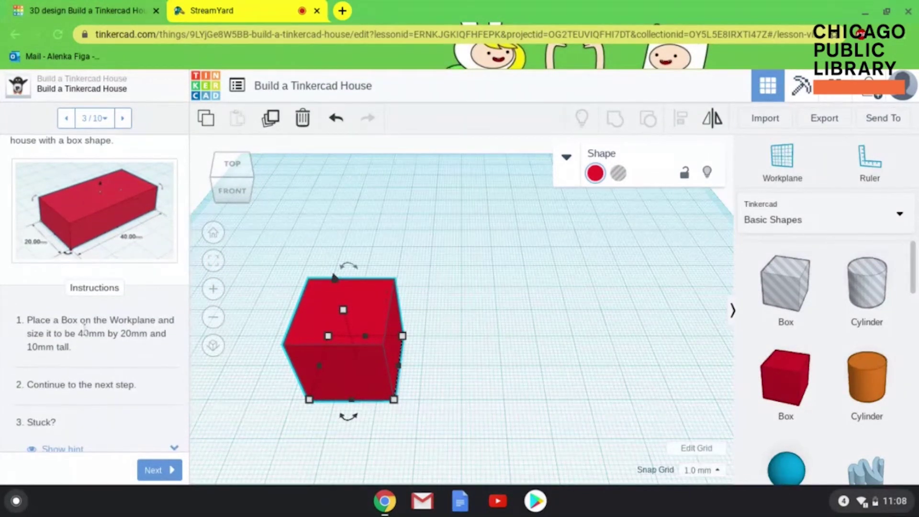
{"action": "left_click_drag", "start_coordinate": [78, 334], "coordinate": [101, 352]}
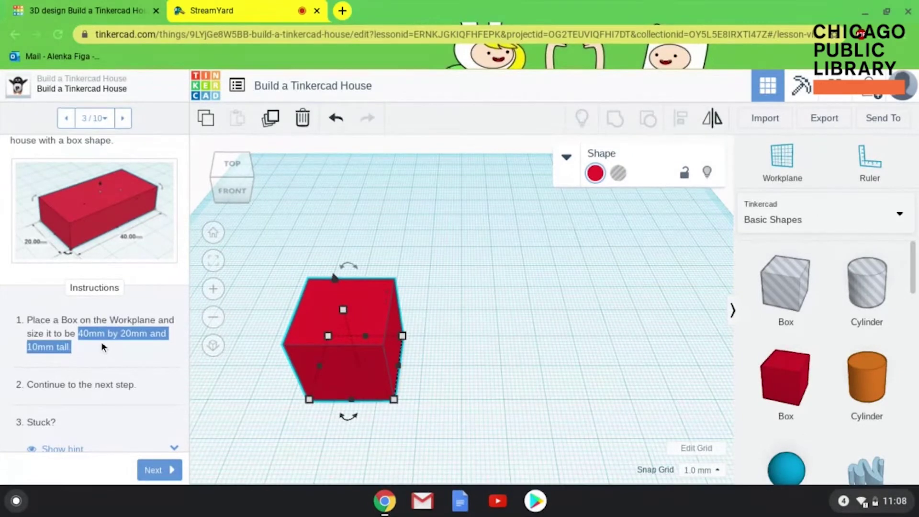
{"action": "left_click", "coordinate": [77, 352]}
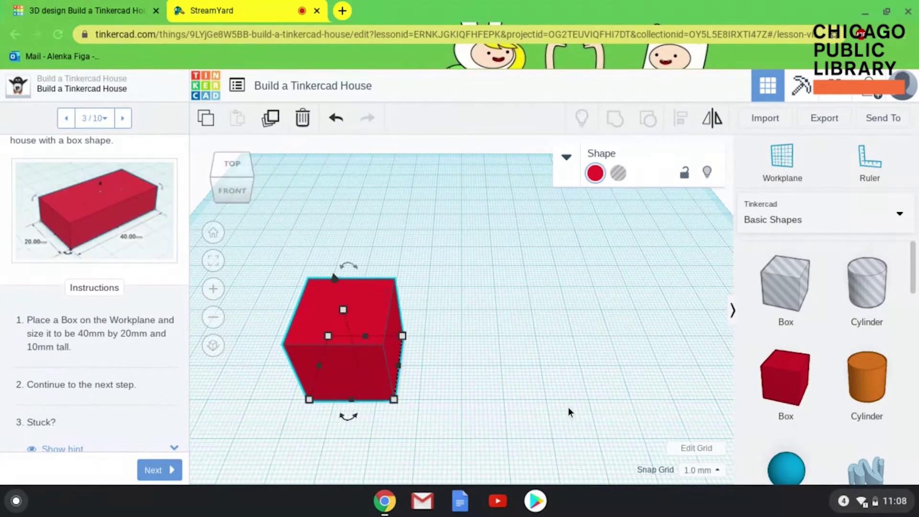
{"action": "left_click", "coordinate": [718, 472]}
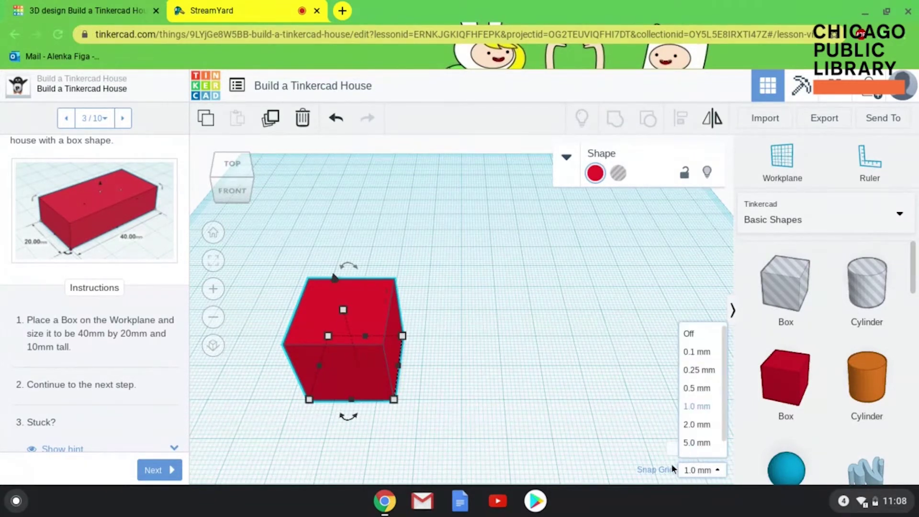
{"action": "left_click", "coordinate": [585, 412]}
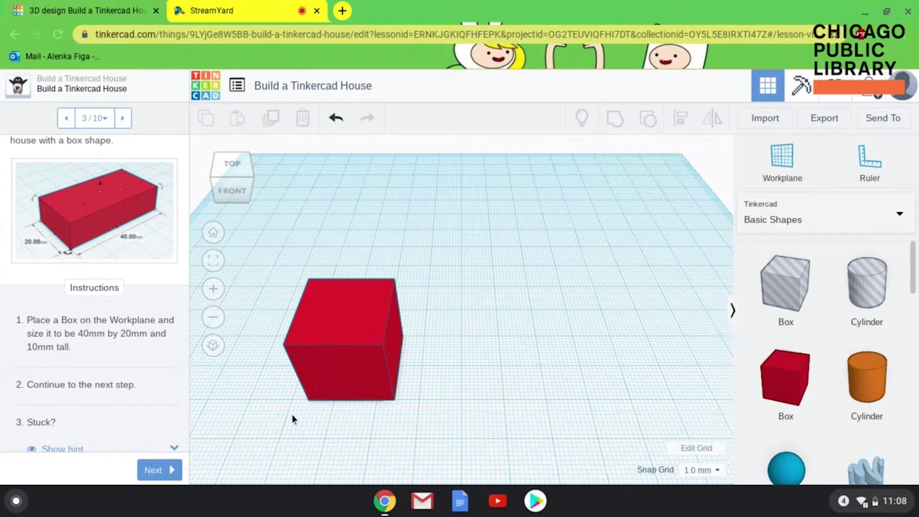
- Stretch the red box backward to a 40 mm length, and undo an extra resize made from its corner
{"action": "left_click", "coordinate": [386, 387]}
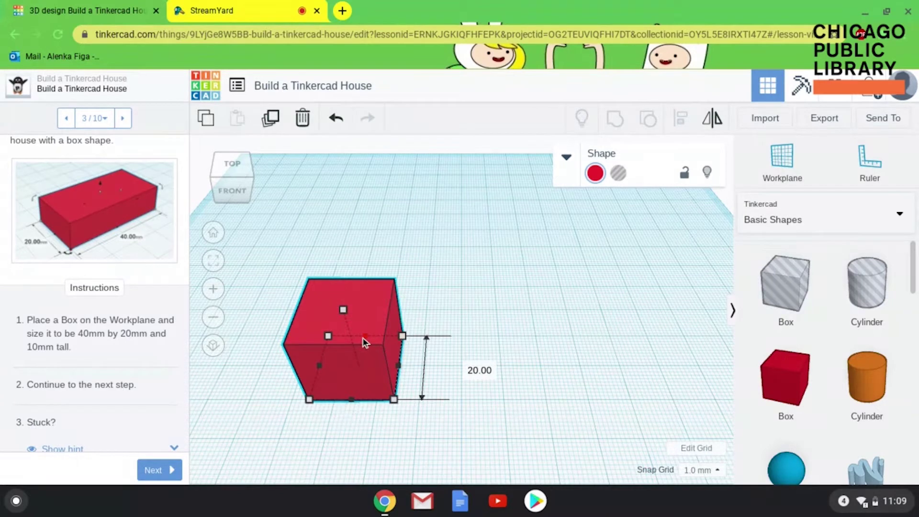
{"action": "left_click_drag", "start_coordinate": [367, 330], "coordinate": [373, 289]}
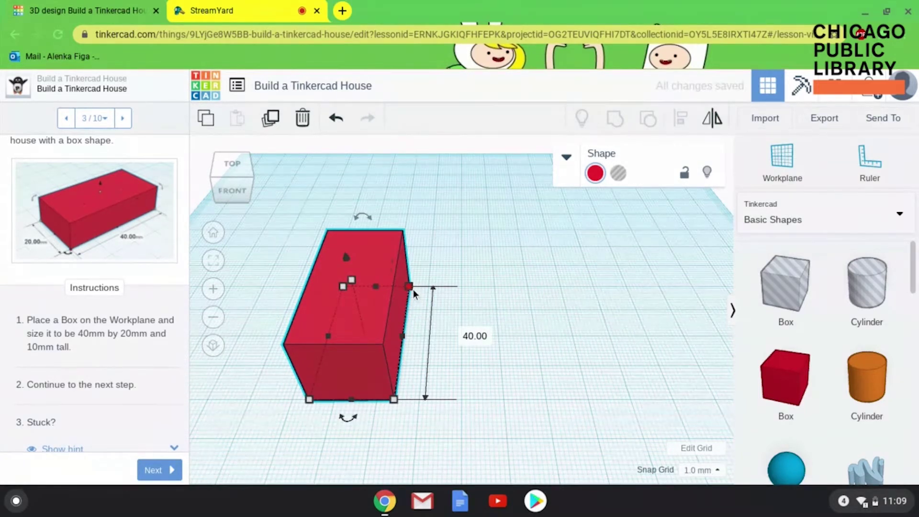
{"action": "left_click_drag", "start_coordinate": [413, 289], "coordinate": [460, 265]}
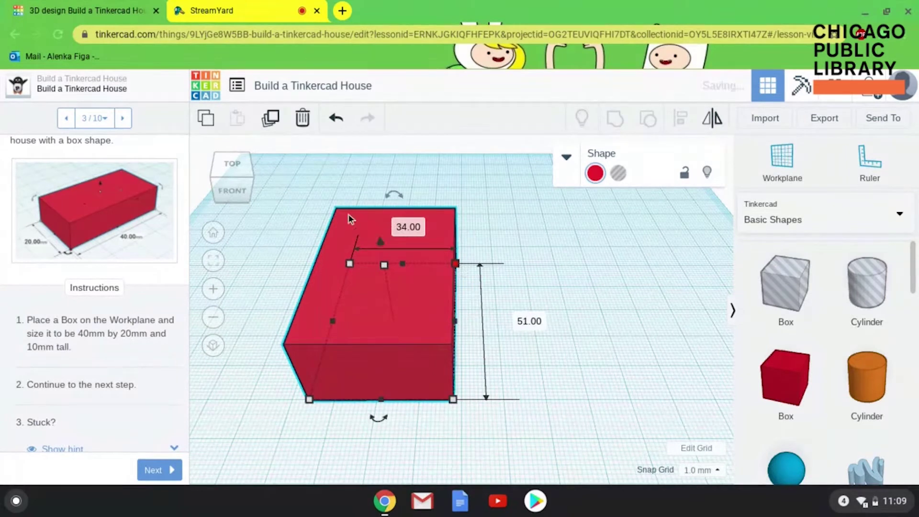
{"action": "left_click", "coordinate": [337, 120]}
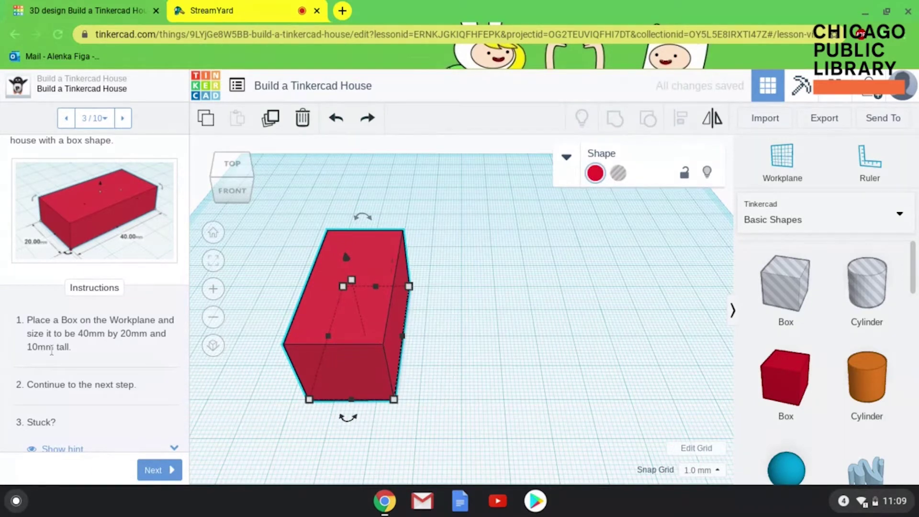
- Set the red box's height to 10 mm and deselect it
{"action": "left_click", "coordinate": [515, 341]}
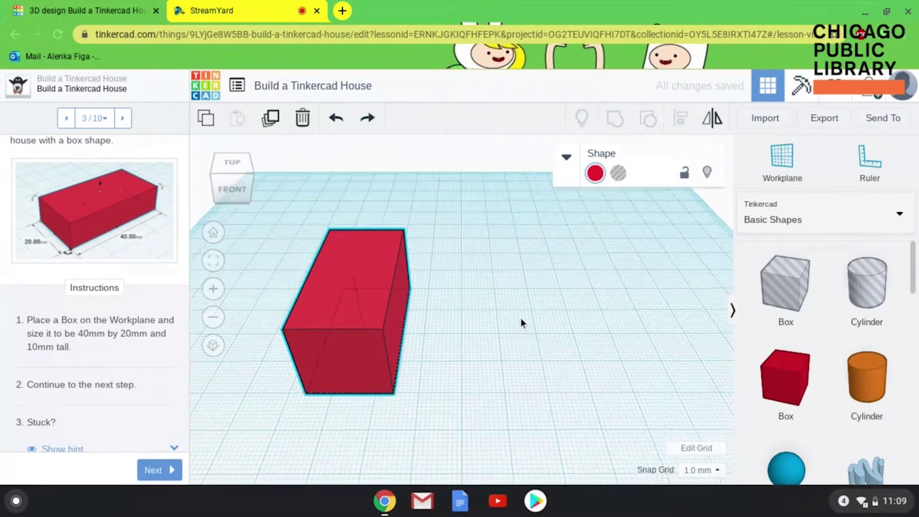
{"action": "right_click_drag", "start_coordinate": [517, 326], "coordinate": [524, 311]}
{"action": "left_click", "coordinate": [406, 309]}
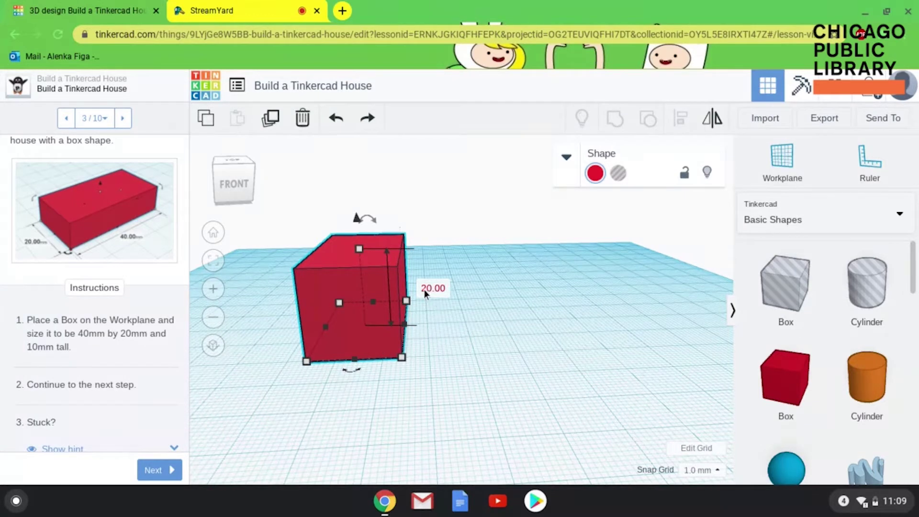
{"action": "type", "text": "10"}
{"action": "key", "text": "Return"}
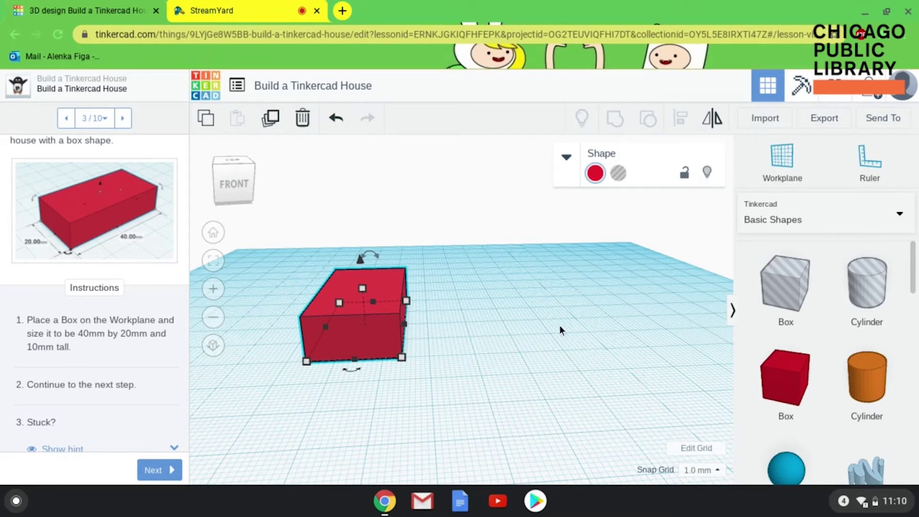
{"action": "left_click", "coordinate": [496, 352]}
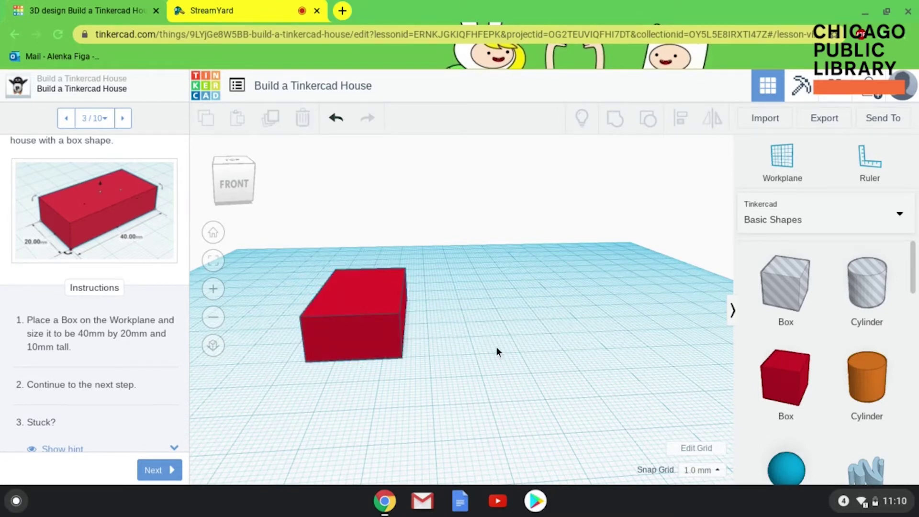
- Advance to lesson step 4 and duplicate the red box in place
{"action": "scroll", "coordinate": [130, 398], "scroll_direction": "down", "scroll_amount": 1}
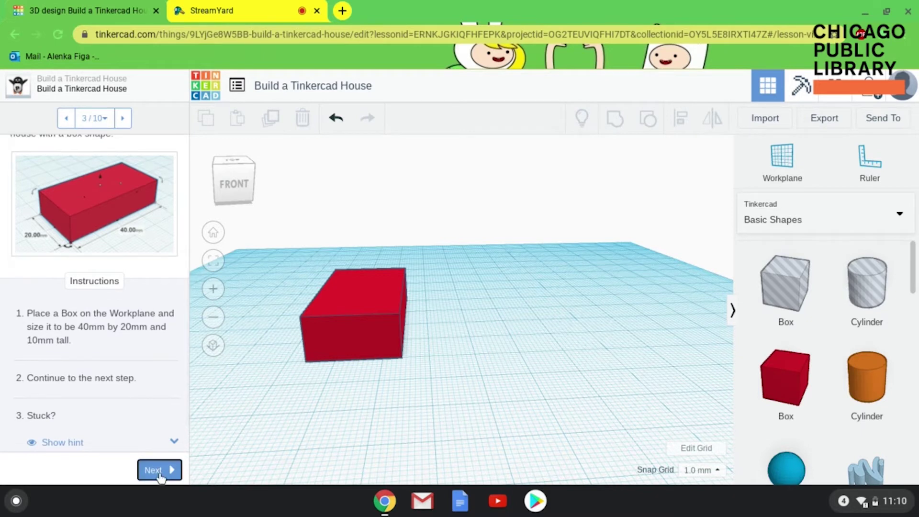
{"action": "left_click", "coordinate": [159, 471]}
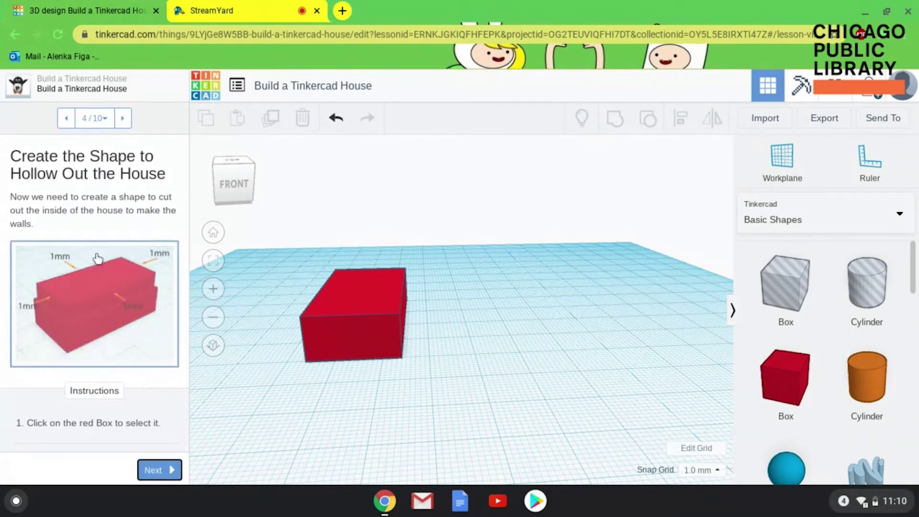
{"action": "scroll", "coordinate": [110, 264], "scroll_direction": "down", "scroll_amount": 2}
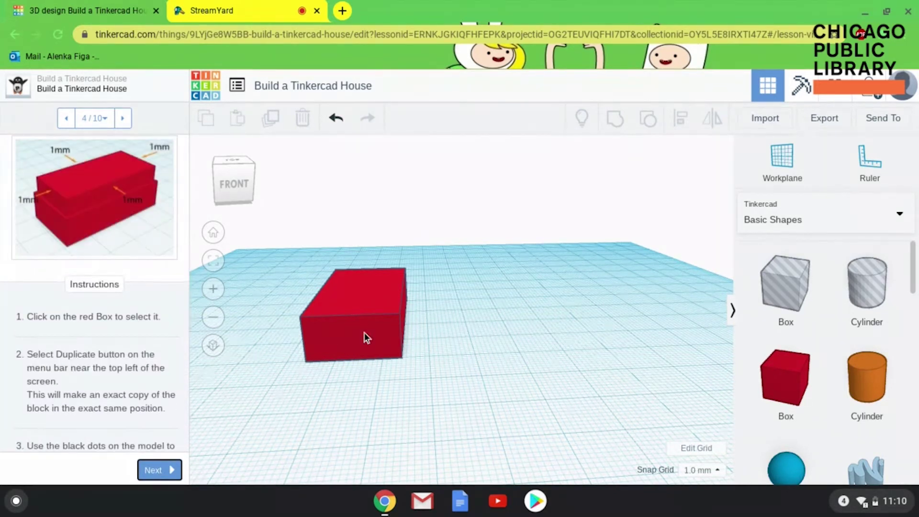
{"action": "left_click", "coordinate": [363, 332]}
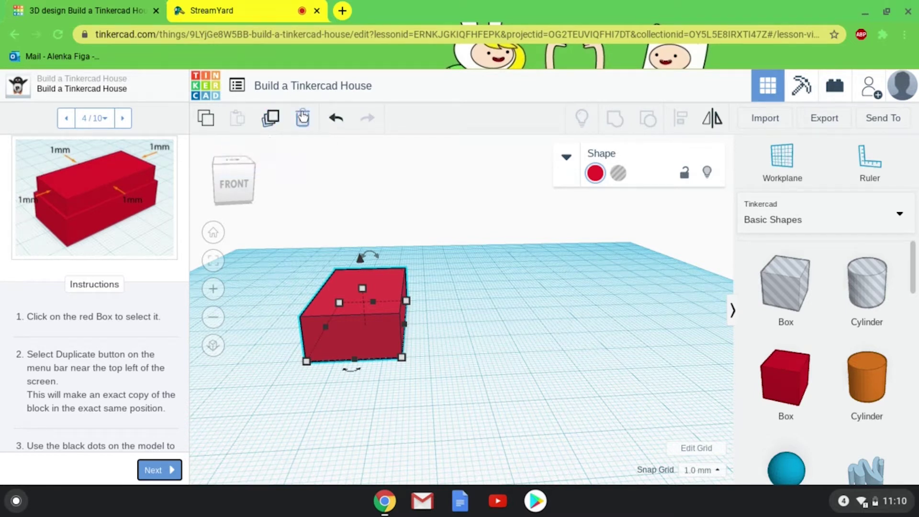
{"action": "left_click", "coordinate": [271, 118]}
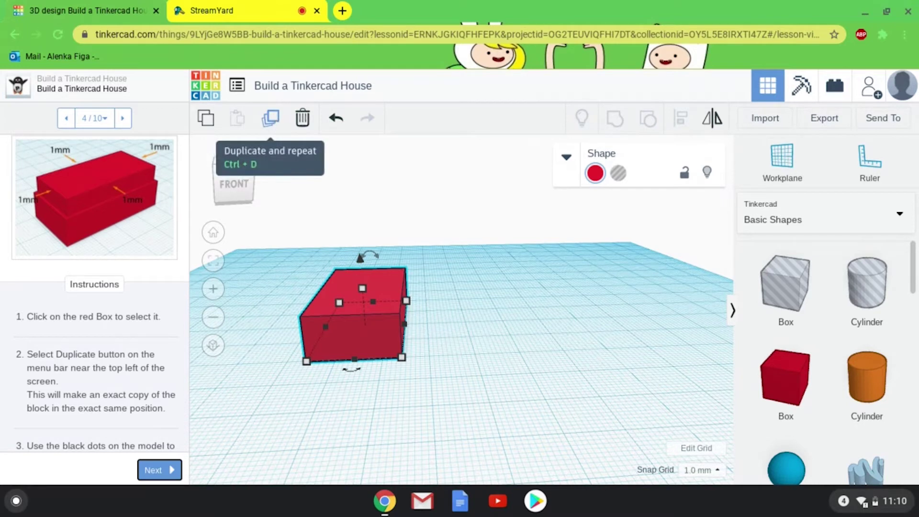
{"action": "left_click", "coordinate": [277, 118]}
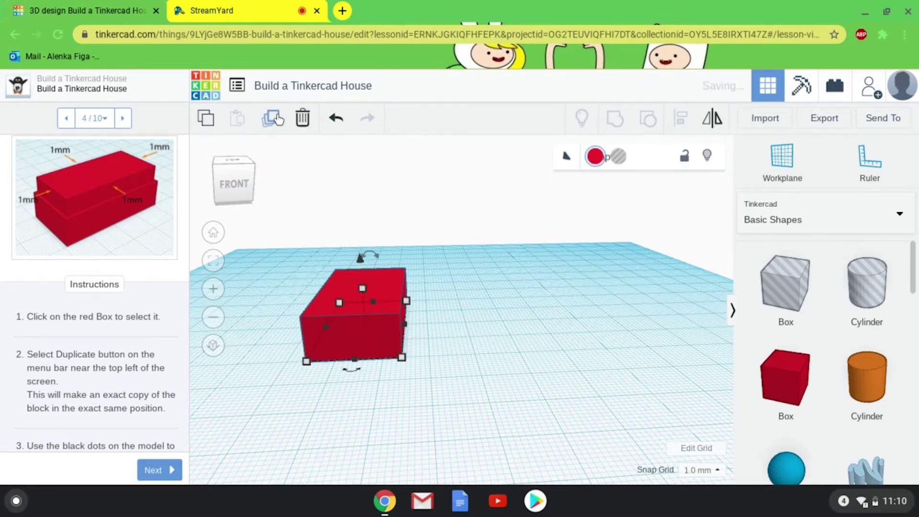
- Following the lesson instructions, stretch the duplicated box's height well above the original red box and recolour it orange
{"action": "scroll", "coordinate": [72, 316], "scroll_direction": "down", "scroll_amount": 2}
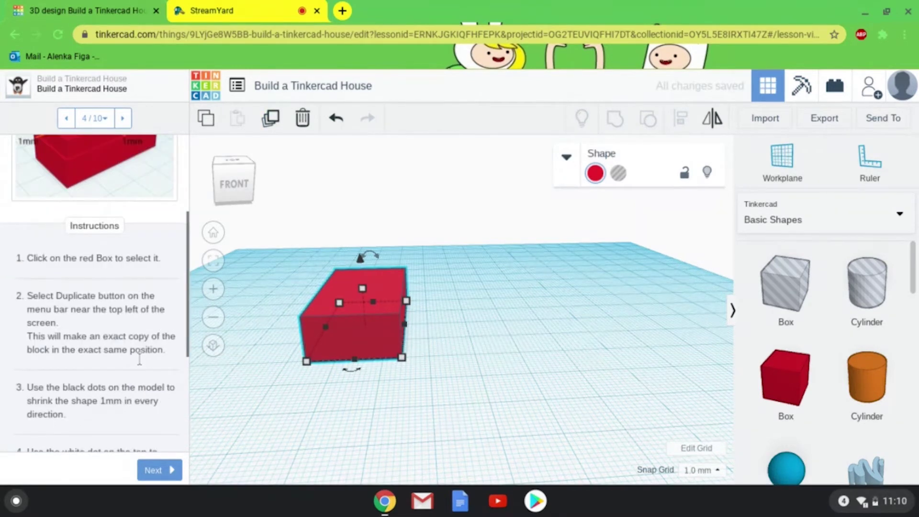
{"action": "scroll", "coordinate": [73, 317], "scroll_direction": "down", "scroll_amount": 1}
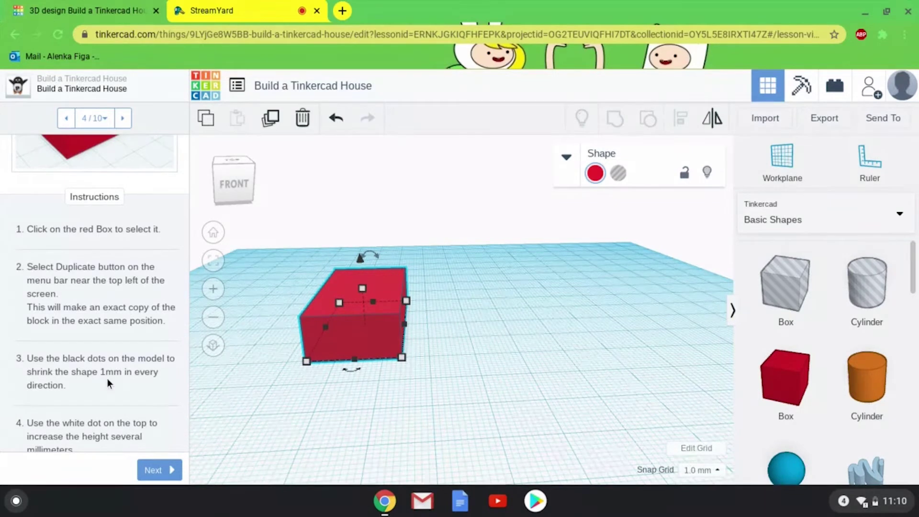
{"action": "scroll", "coordinate": [70, 292], "scroll_direction": "down", "scroll_amount": 2}
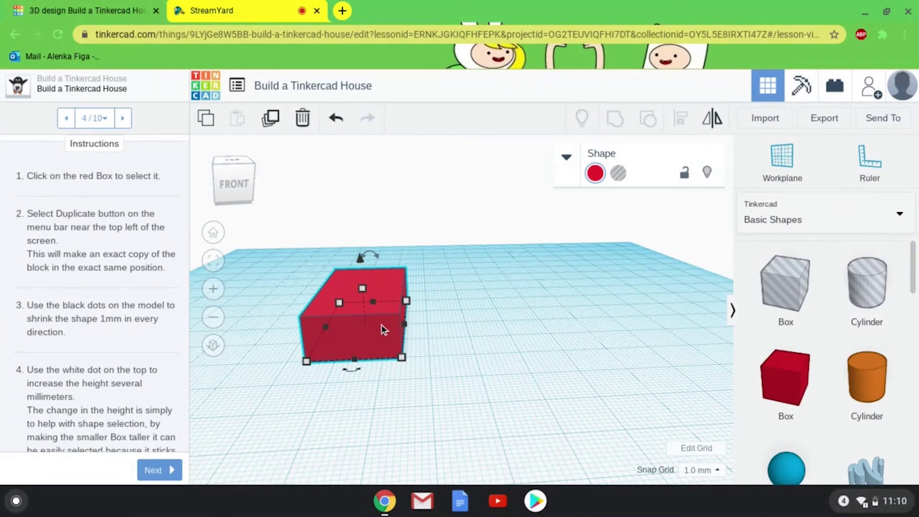
{"action": "mouse_move", "coordinate": [378, 308]}
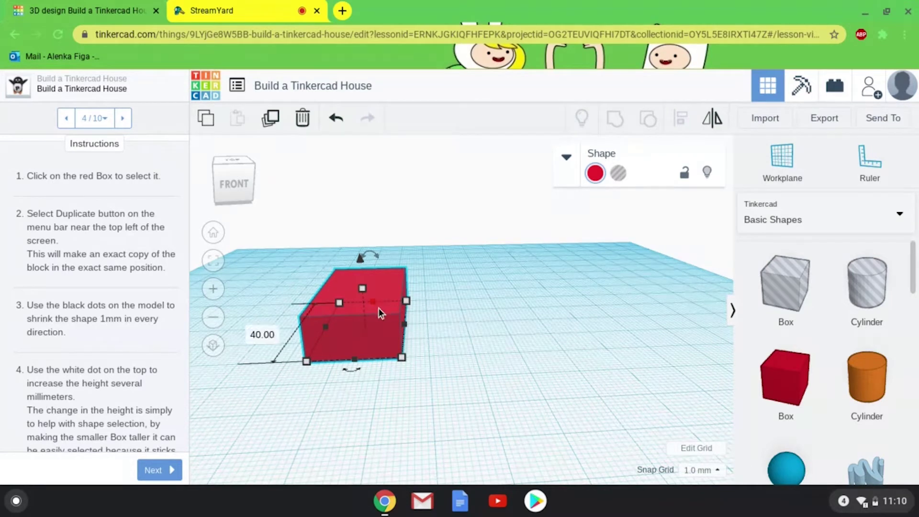
{"action": "left_click_drag", "start_coordinate": [361, 288], "coordinate": [370, 224]}
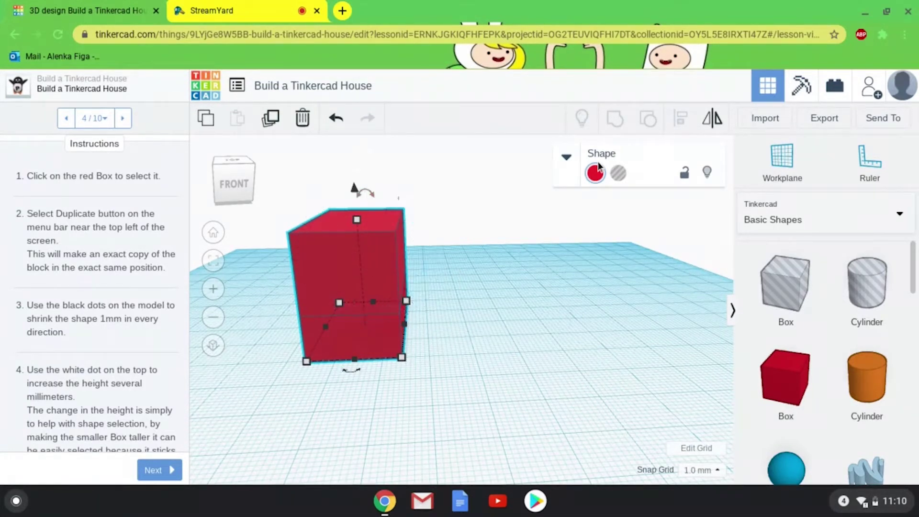
{"action": "left_click", "coordinate": [598, 174]}
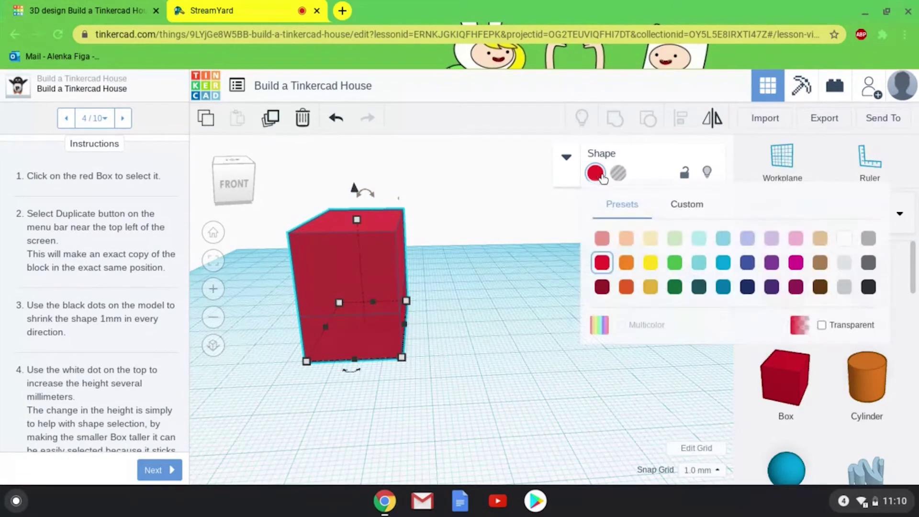
{"action": "left_click", "coordinate": [626, 263]}
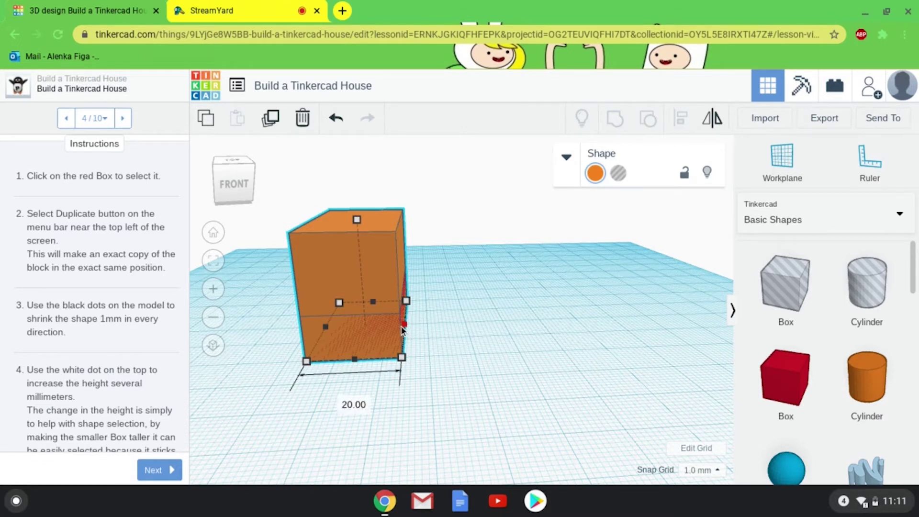
- Shrink the orange box's width by 1 mm on each side to 18 mm
{"action": "left_click_drag", "start_coordinate": [401, 327], "coordinate": [399, 325]}
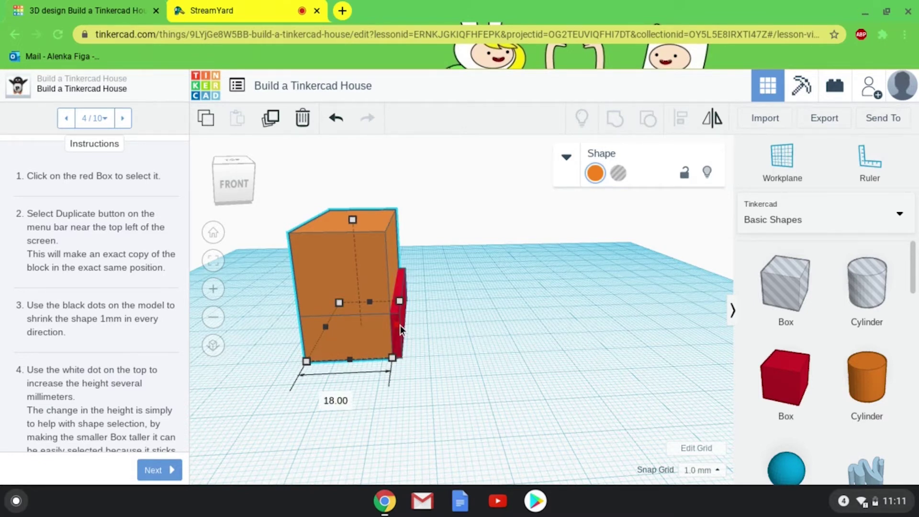
{"action": "left_click_drag", "start_coordinate": [399, 325], "coordinate": [403, 326]}
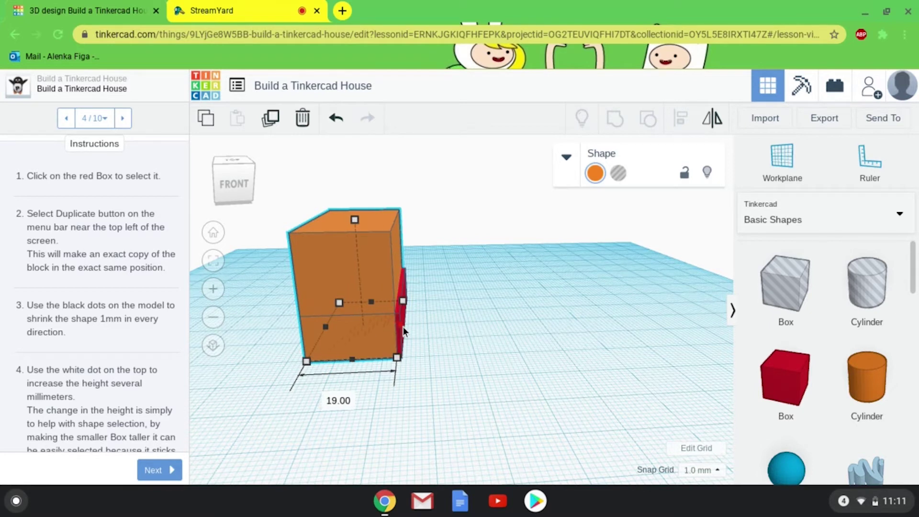
{"action": "left_click_drag", "start_coordinate": [334, 329], "coordinate": [336, 325]}
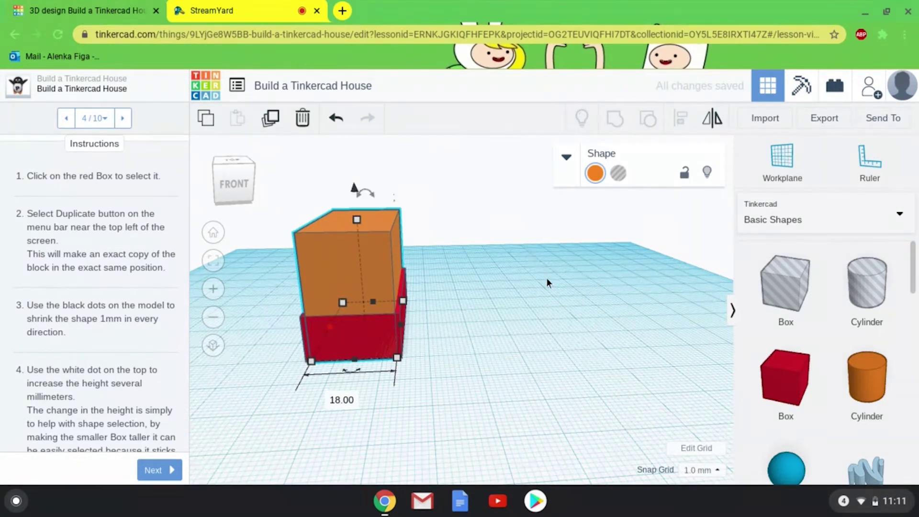
- Shrink the orange box's length by 1 mm at each end to 38 mm
{"action": "right_click_drag", "start_coordinate": [549, 280], "coordinate": [391, 315]}
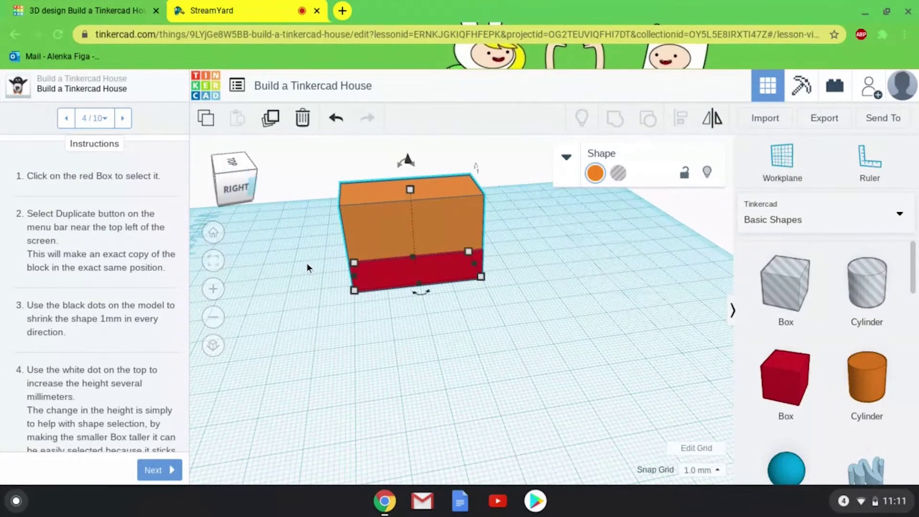
{"action": "mouse_move", "coordinate": [355, 285]}
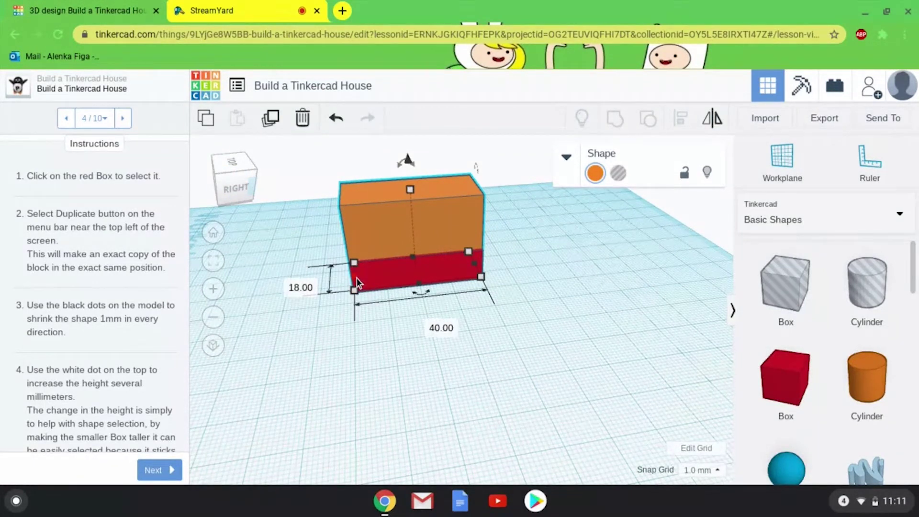
{"action": "left_click_drag", "start_coordinate": [361, 280], "coordinate": [360, 279]}
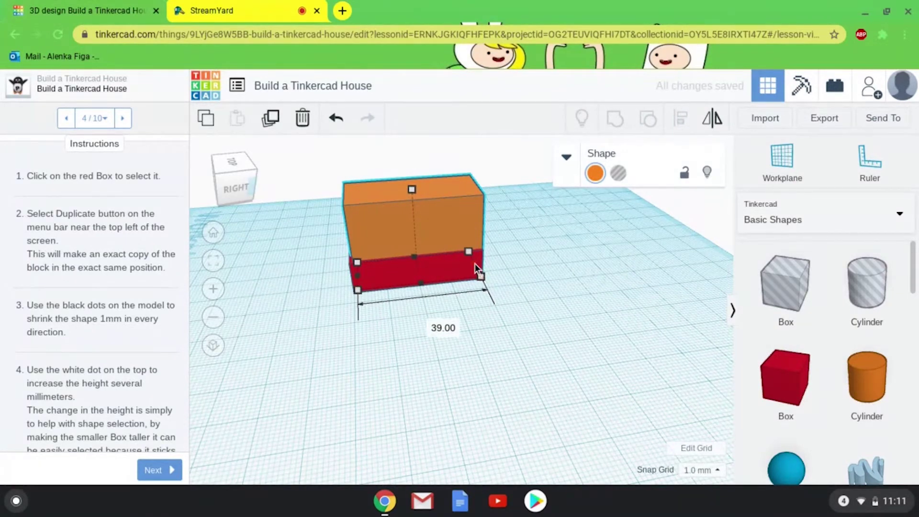
{"action": "left_click_drag", "start_coordinate": [474, 265], "coordinate": [475, 268]}
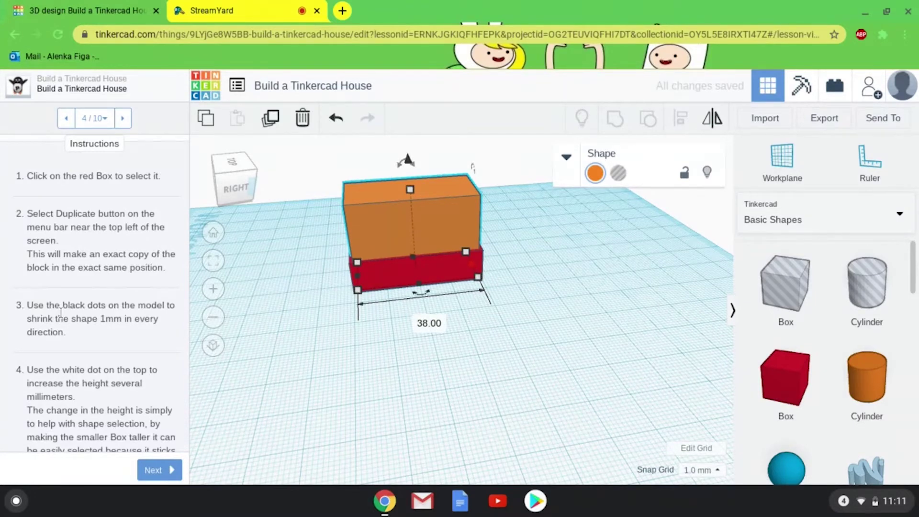
- Advance to lesson step 5 and change the orange inner box to a hole
{"action": "scroll", "coordinate": [61, 311], "scroll_direction": "down", "scroll_amount": 3}
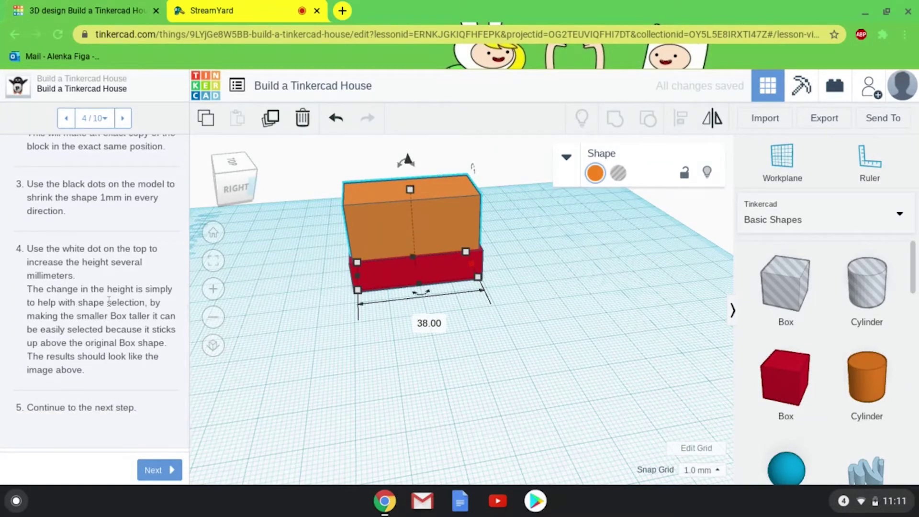
{"action": "left_click", "coordinate": [163, 471]}
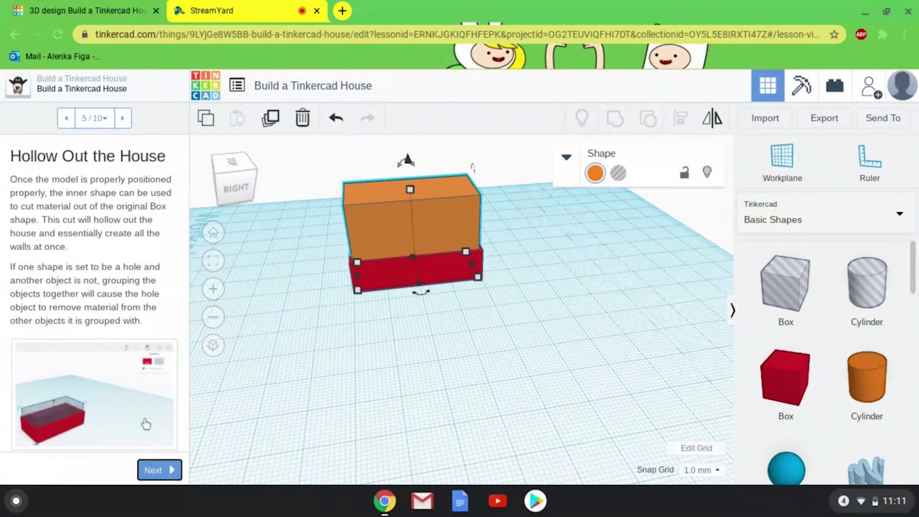
{"action": "scroll", "coordinate": [67, 229], "scroll_direction": "down", "scroll_amount": 1}
{"action": "scroll", "coordinate": [71, 221], "scroll_direction": "down", "scroll_amount": 5}
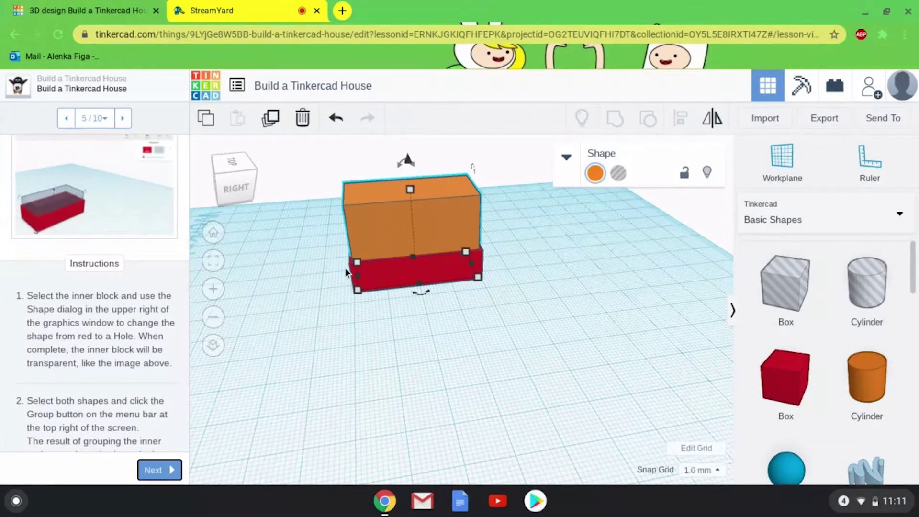
{"action": "left_click", "coordinate": [416, 237]}
{"action": "scroll", "coordinate": [143, 315], "scroll_direction": "down", "scroll_amount": 3}
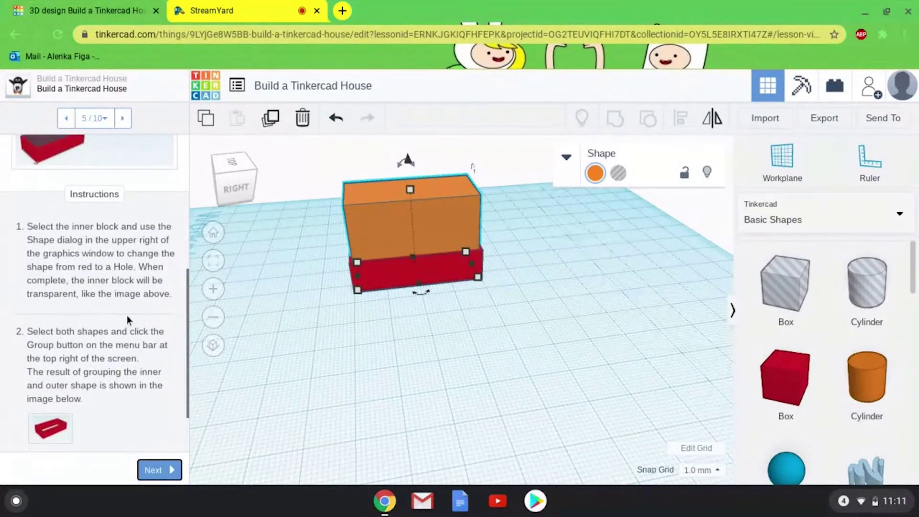
{"action": "left_click", "coordinate": [618, 173]}
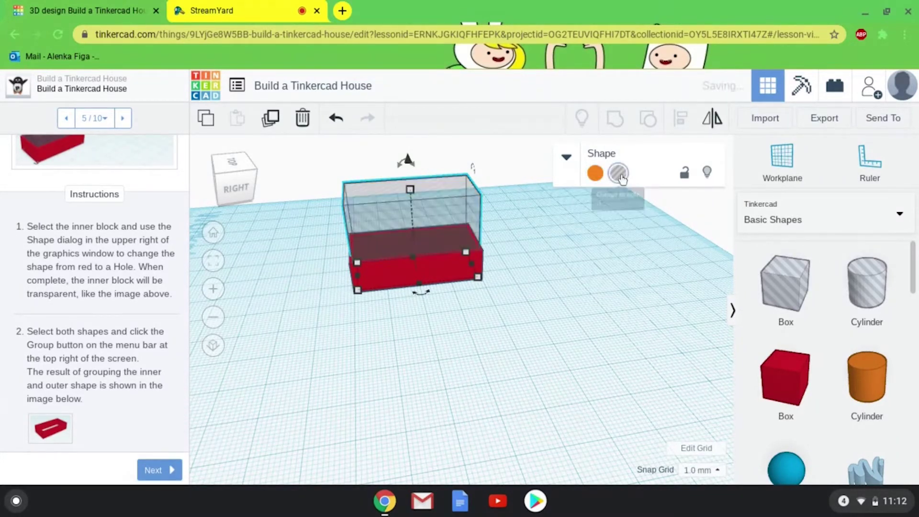
- Select the red box together with the hole box and group them to hollow out the house, then deselect
{"action": "right_click_drag", "start_coordinate": [225, 283], "coordinate": [431, 349]}
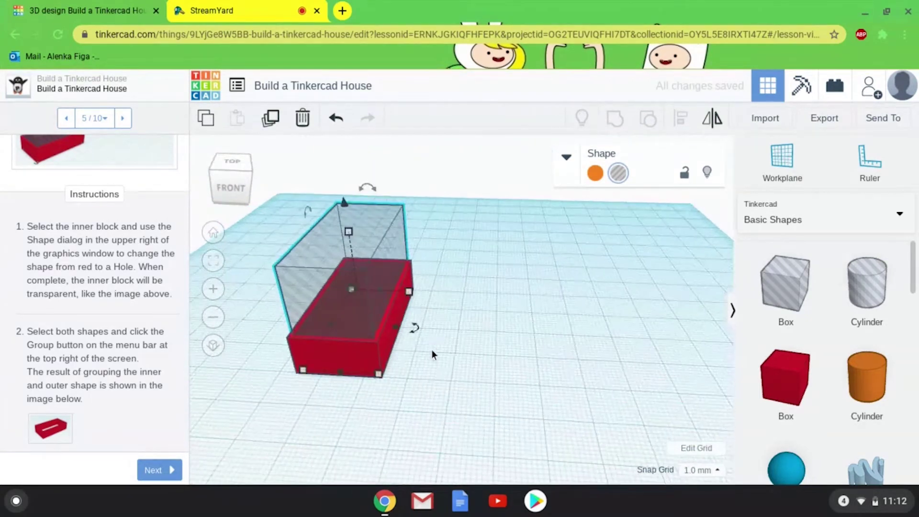
{"action": "left_click", "coordinate": [435, 389]}
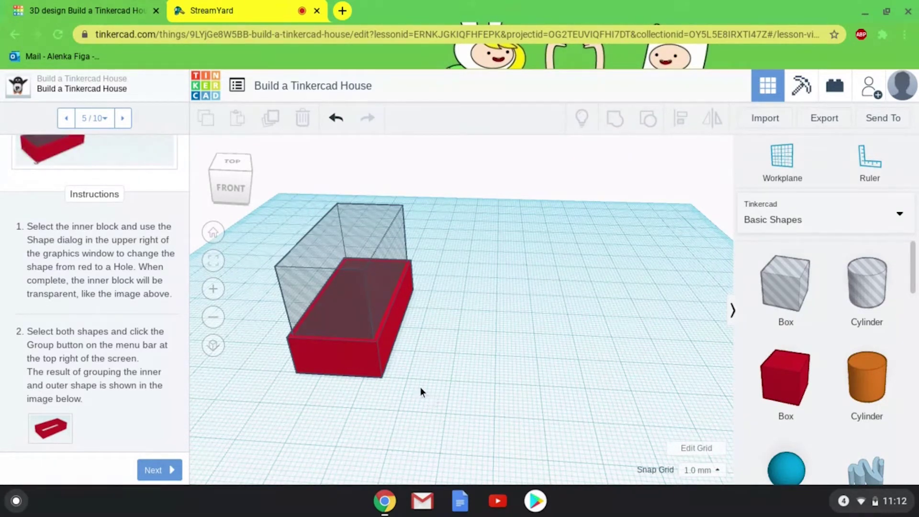
{"action": "left_click_drag", "start_coordinate": [419, 387], "coordinate": [276, 198]}
{"action": "mouse_move", "coordinate": [276, 195]}
{"action": "left_mouse_down"}
{"action": "mouse_move", "coordinate": [277, 172]}
{"action": "mouse_move", "coordinate": [265, 183]}
{"action": "left_mouse_up"}
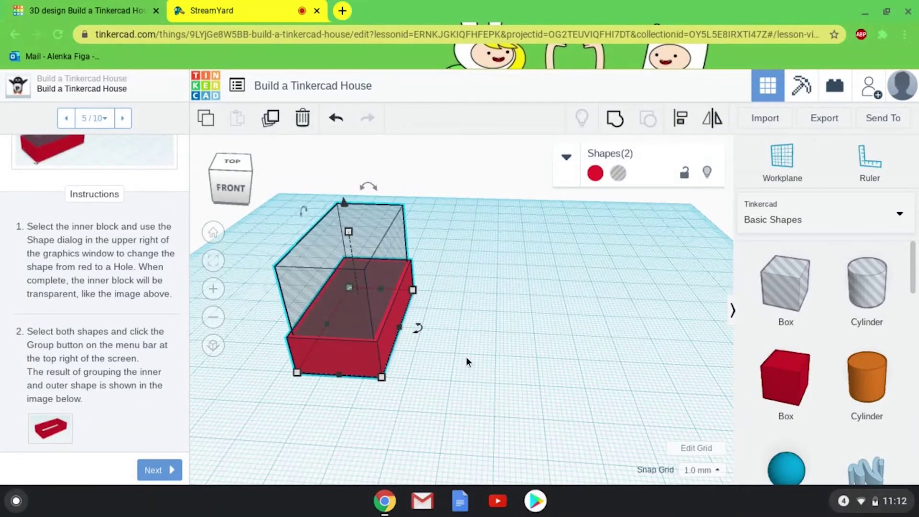
{"action": "left_click", "coordinate": [613, 121]}
{"action": "left_click", "coordinate": [481, 412]}
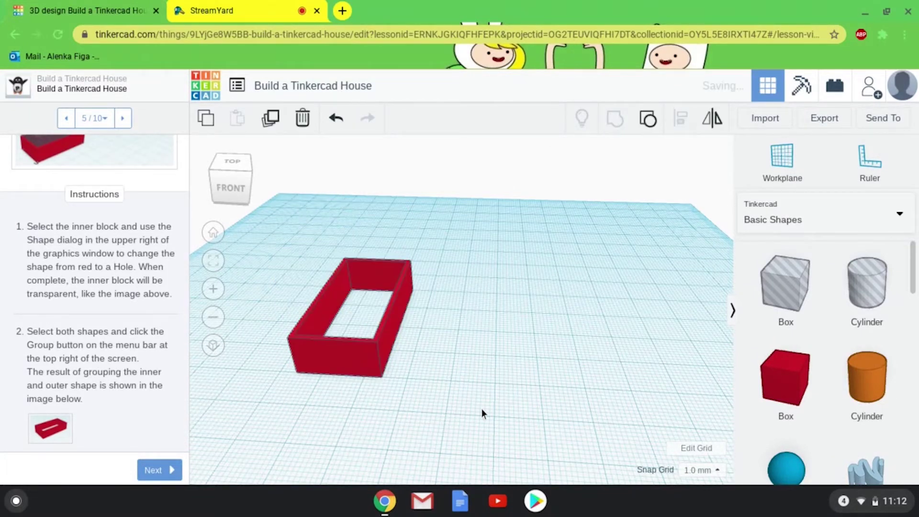
- Inspect the hollowed house, advance to lesson step 6 and read the instructions for making the doorway shapes
{"action": "right_click_drag", "start_coordinate": [481, 412], "coordinate": [481, 325]}
{"action": "scroll", "coordinate": [172, 395], "scroll_direction": "down", "scroll_amount": 3}
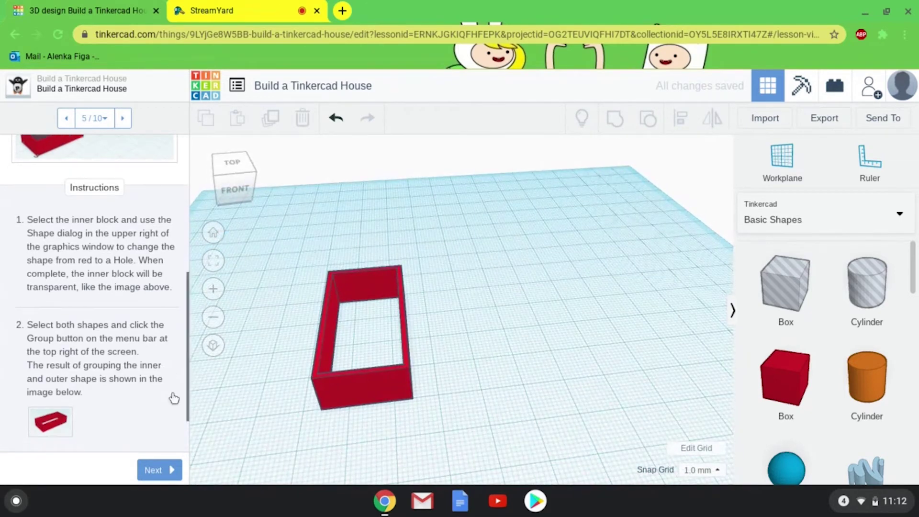
{"action": "left_click", "coordinate": [153, 473]}
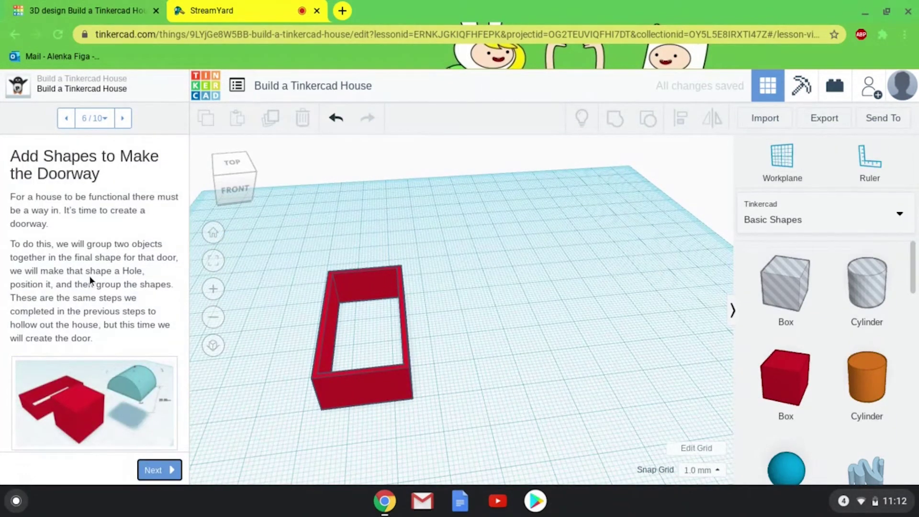
{"action": "scroll", "coordinate": [91, 277], "scroll_direction": "down", "scroll_amount": 9}
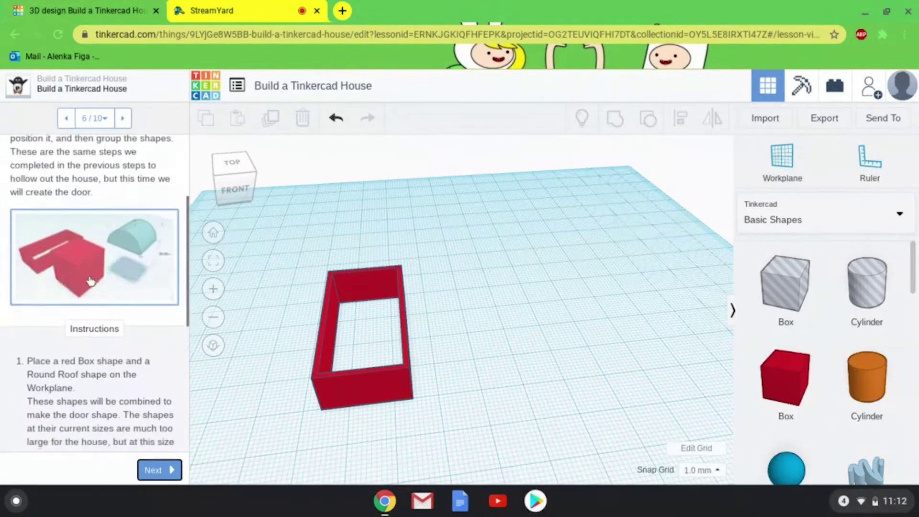
{"action": "scroll", "coordinate": [93, 277], "scroll_direction": "down", "scroll_amount": 2}
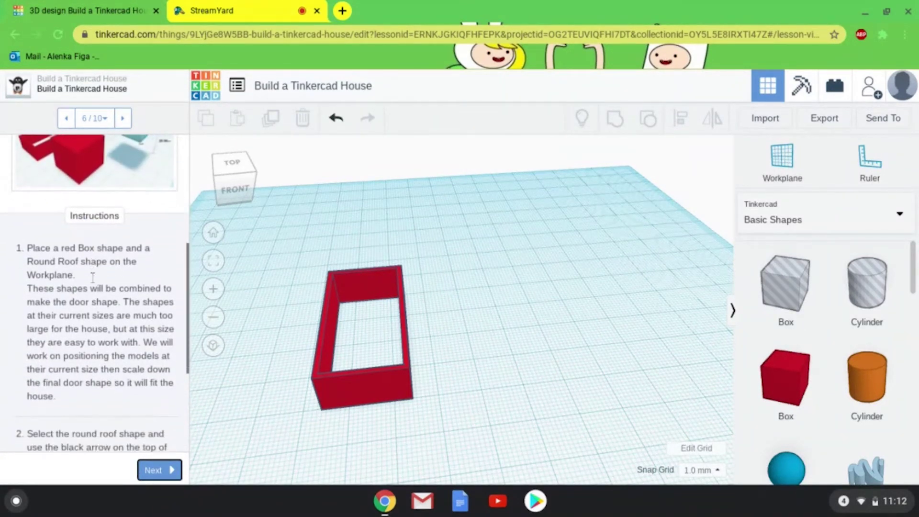
{"action": "scroll", "coordinate": [91, 277], "scroll_direction": "down", "scroll_amount": 1}
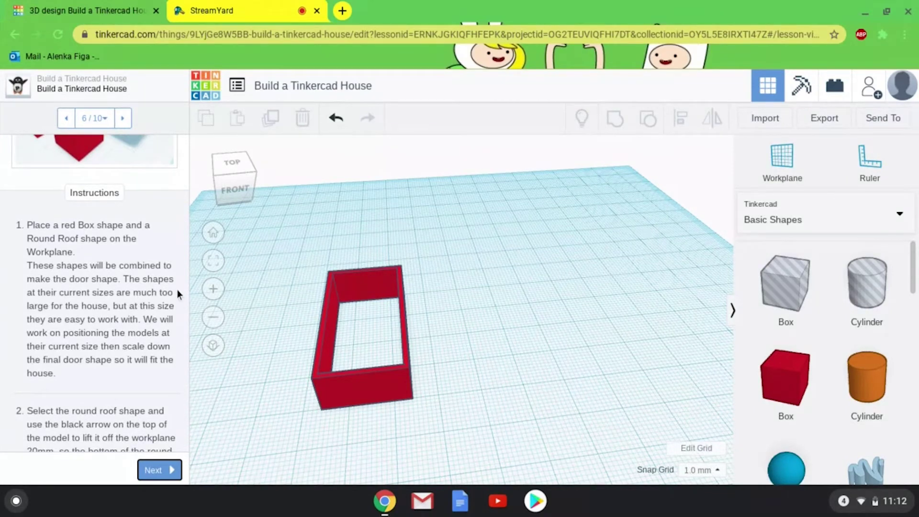
{"action": "scroll", "coordinate": [177, 289], "scroll_direction": "down", "scroll_amount": 1}
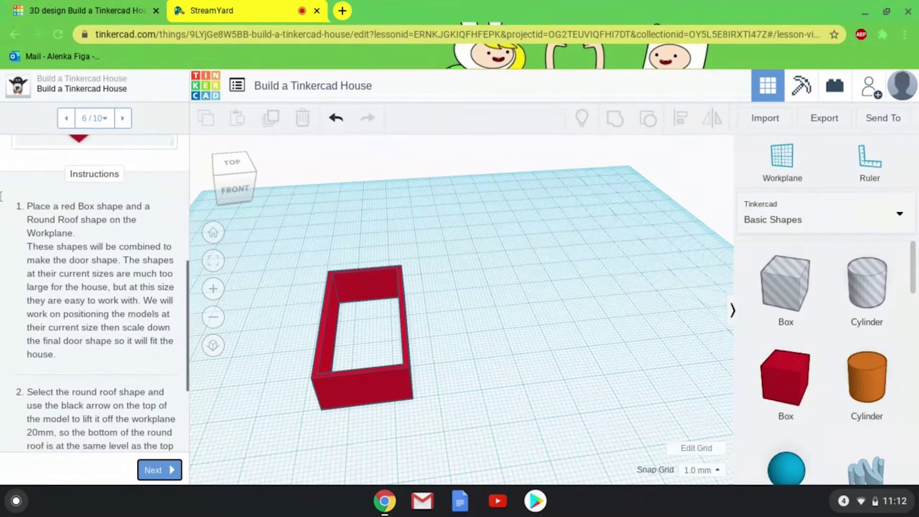
- Place a red Box shape on the workplane beside the hollow house
{"action": "mouse_move", "coordinate": [544, 371]}
{"action": "right_mouse_down"}
{"action": "mouse_move", "coordinate": [531, 353]}
{"action": "mouse_move", "coordinate": [532, 371]}
{"action": "right_mouse_up"}
{"action": "scroll", "coordinate": [147, 311], "scroll_direction": "up", "scroll_amount": 6}
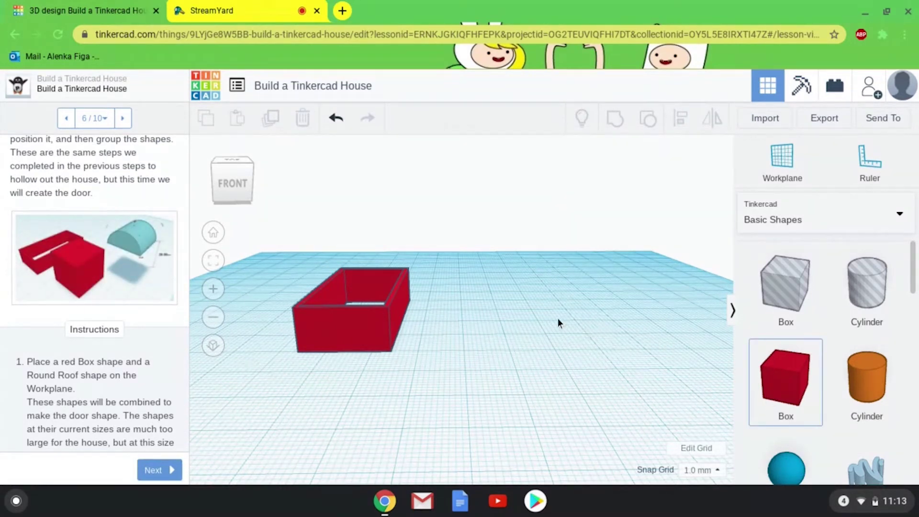
{"action": "left_click", "coordinate": [513, 325]}
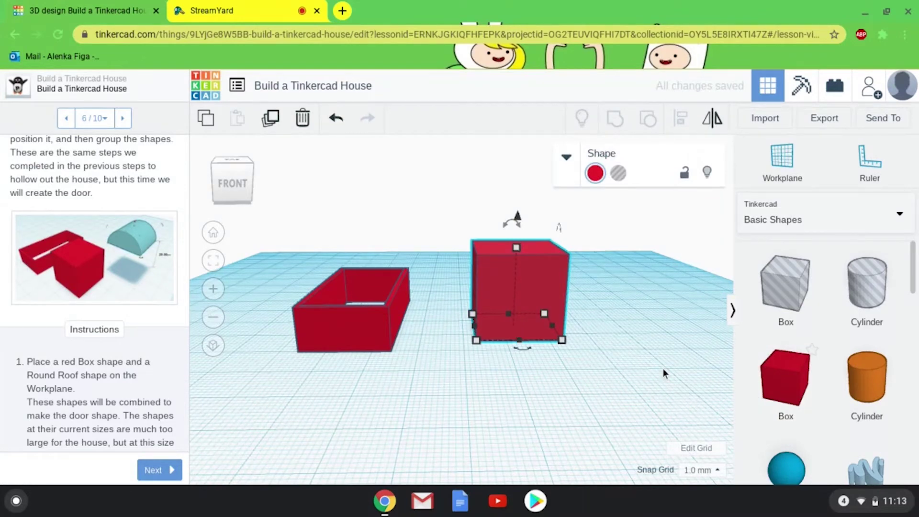
- Find the Round Roof among the basic shapes and place it on the workplane beside the solid red box
{"action": "scroll", "coordinate": [662, 369], "scroll_direction": "down", "scroll_amount": 2}
{"action": "scroll", "coordinate": [816, 394], "scroll_direction": "down", "scroll_amount": 5}
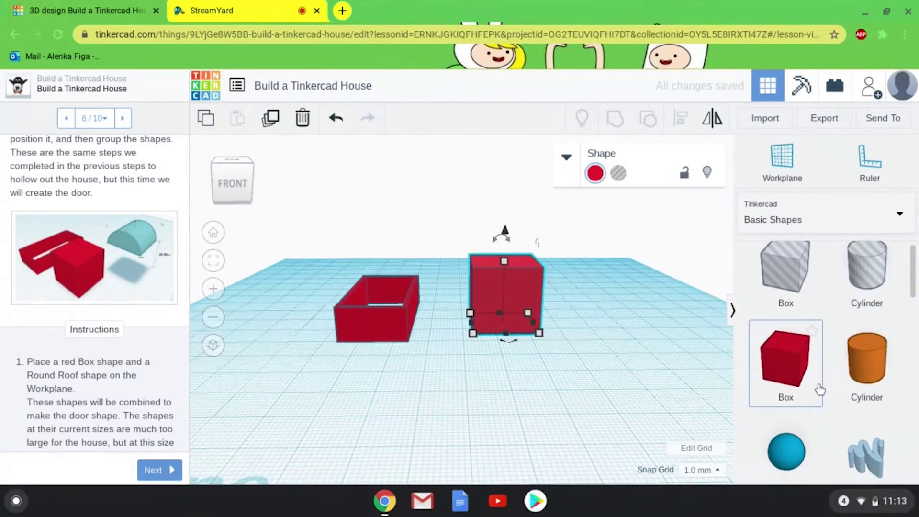
{"action": "scroll", "coordinate": [859, 357], "scroll_direction": "down", "scroll_amount": 5}
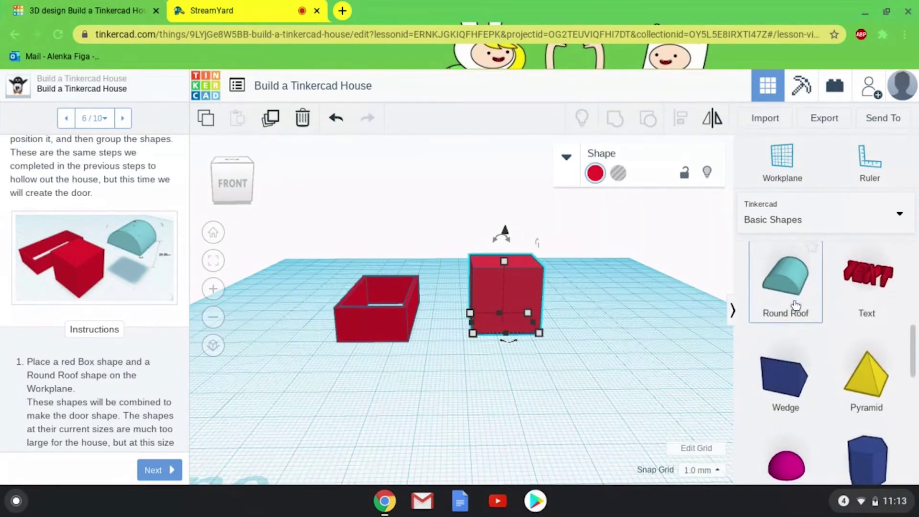
{"action": "scroll", "coordinate": [823, 357], "scroll_direction": "up", "scroll_amount": 2}
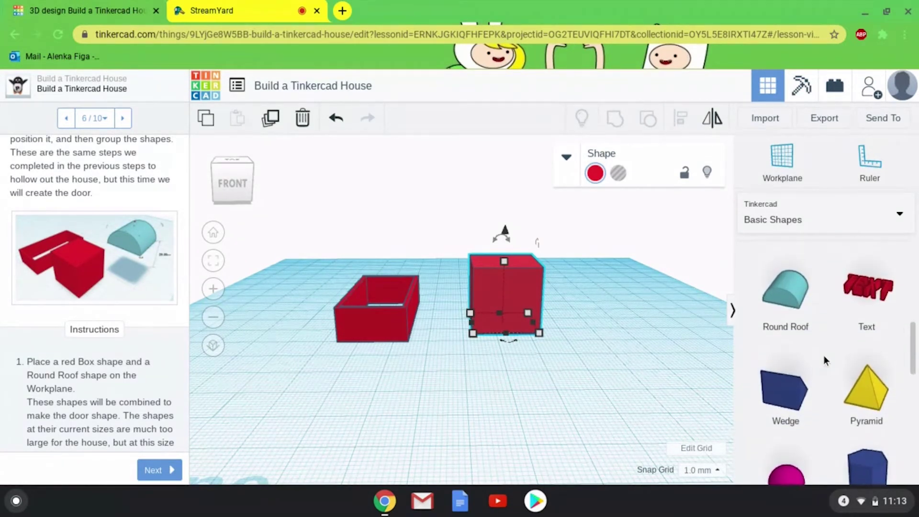
{"action": "scroll", "coordinate": [805, 355], "scroll_direction": "up", "scroll_amount": 4}
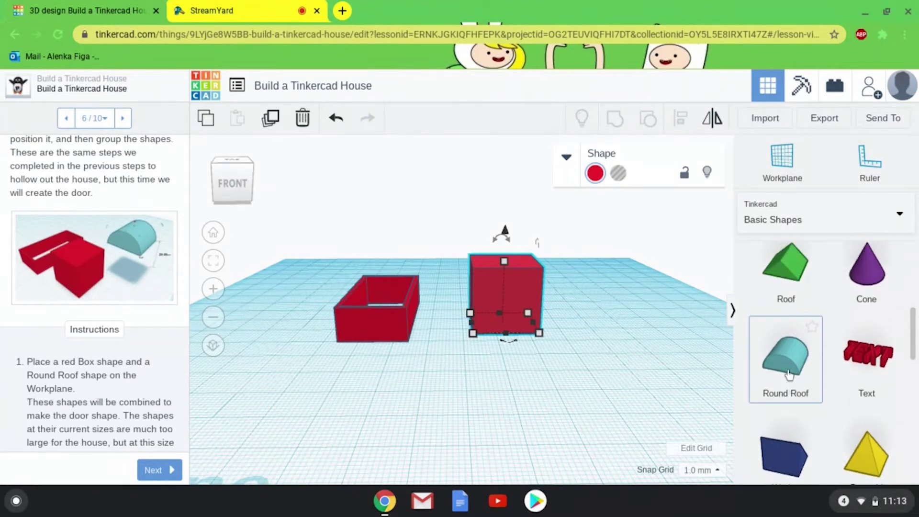
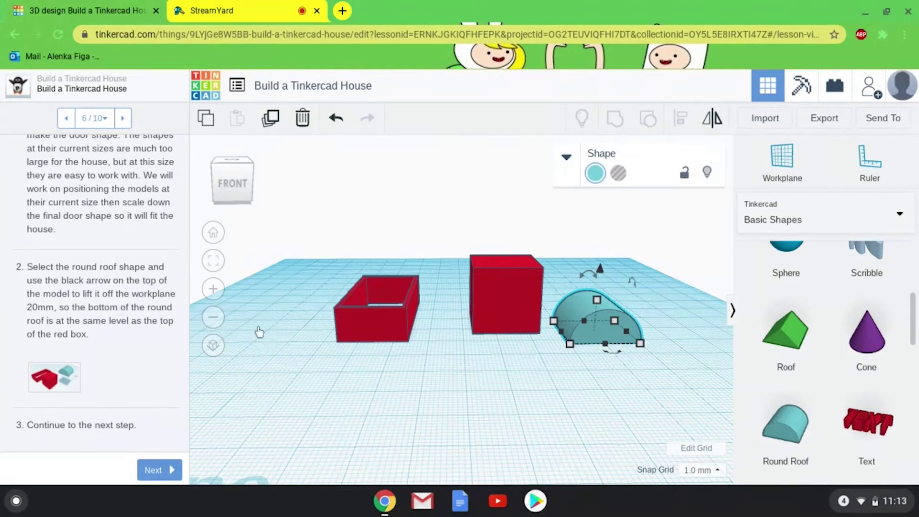
{"action": "left_click", "coordinate": [521, 360]}
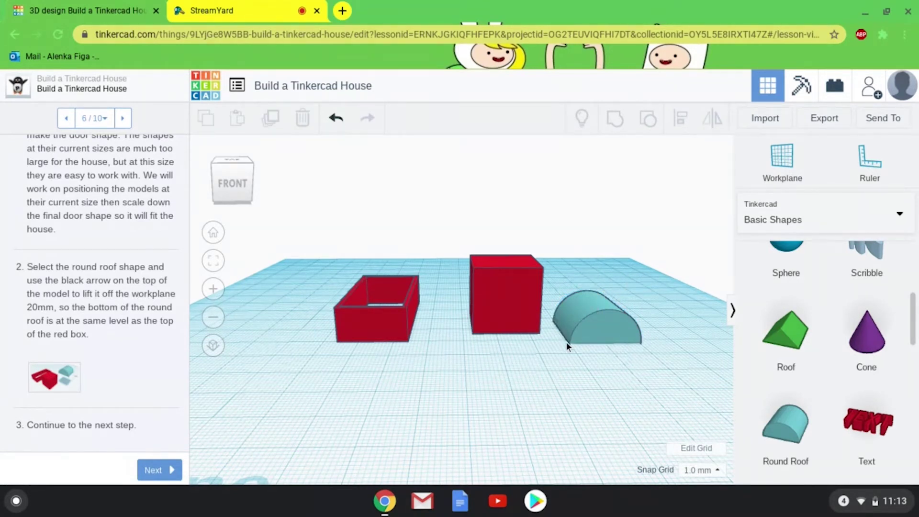
- Raise the Round Roof 20 mm above the workplane and advance to lesson step 7
{"action": "left_click", "coordinate": [599, 319]}
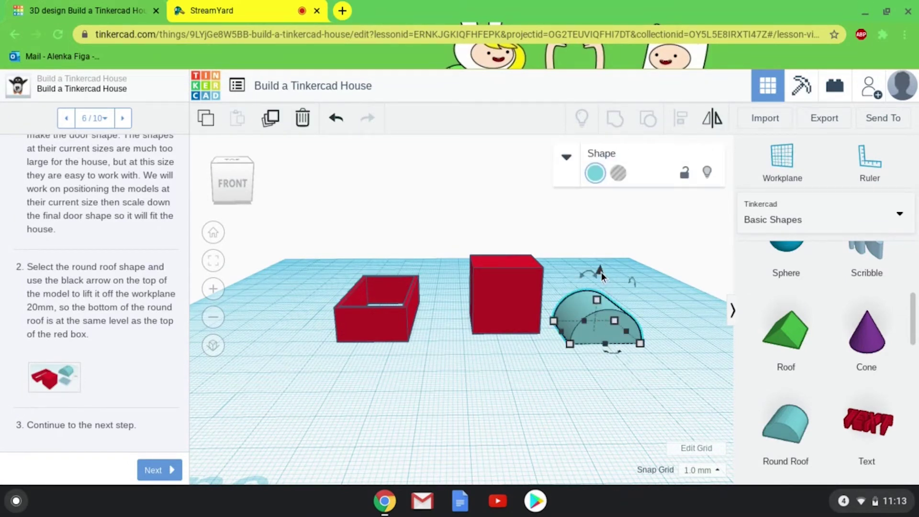
{"action": "left_click_drag", "start_coordinate": [600, 272], "coordinate": [597, 205]}
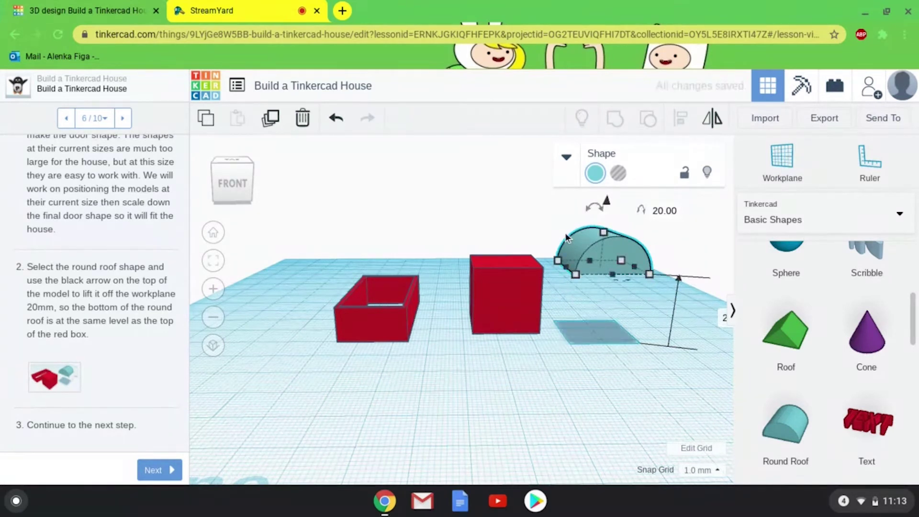
{"action": "scroll", "coordinate": [147, 424], "scroll_direction": "down", "scroll_amount": 1}
{"action": "left_click", "coordinate": [157, 471]}
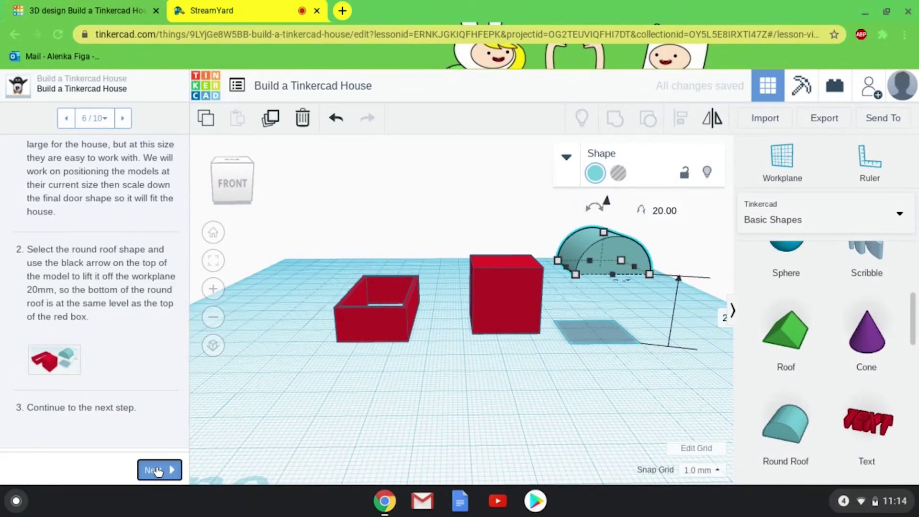
{"action": "left_click", "coordinate": [622, 322]}
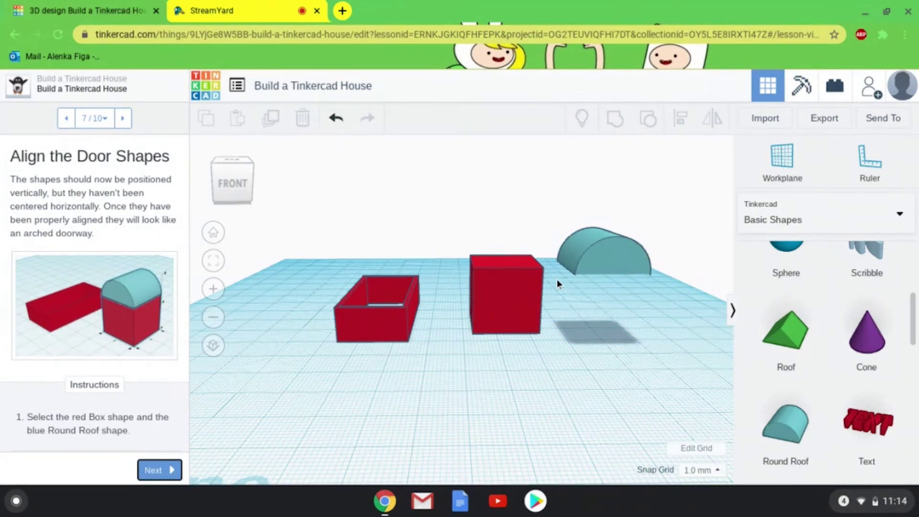
- Align the solid red box and the Round Roof in width and depth so the roof sits directly on the box
{"action": "scroll", "coordinate": [133, 317], "scroll_direction": "down", "scroll_amount": 5}
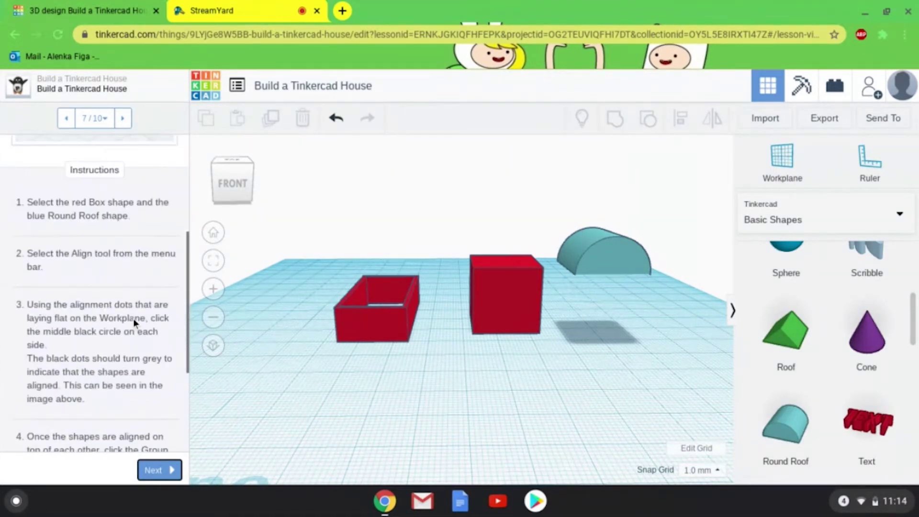
{"action": "right_click_drag", "start_coordinate": [556, 361], "coordinate": [566, 386]}
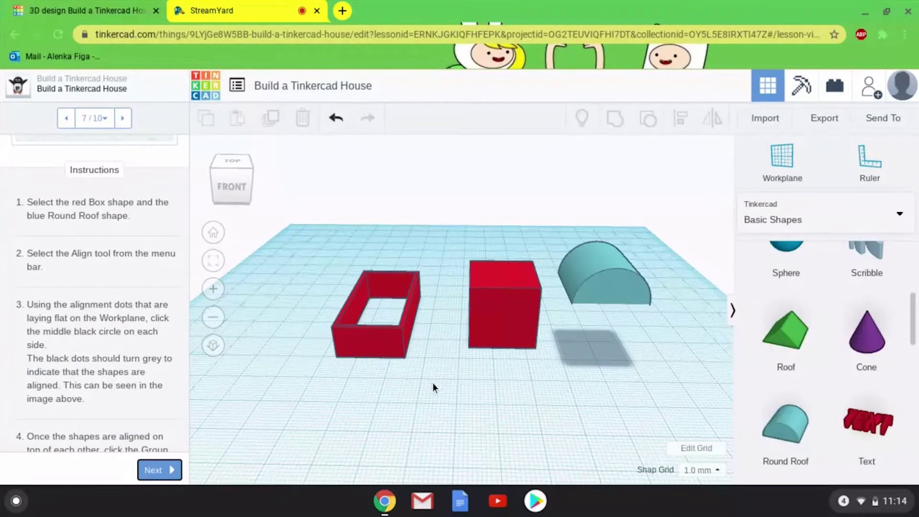
{"action": "left_click_drag", "start_coordinate": [432, 382], "coordinate": [666, 251]}
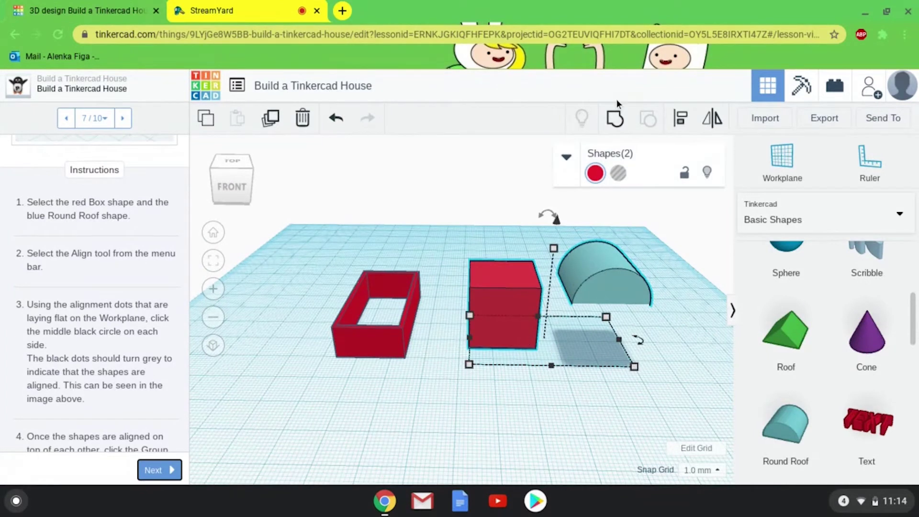
{"action": "left_click", "coordinate": [680, 118]}
{"action": "right_click_drag", "start_coordinate": [403, 377], "coordinate": [394, 411]}
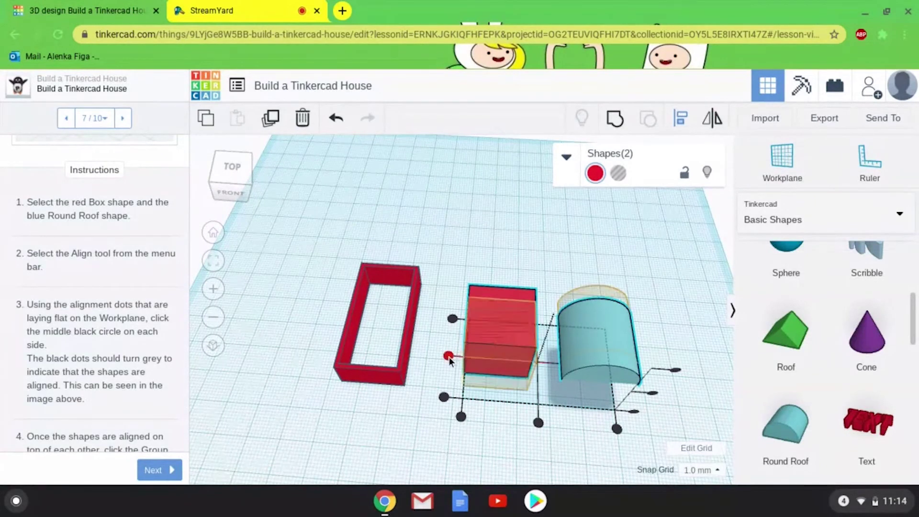
{"action": "left_click", "coordinate": [447, 358]}
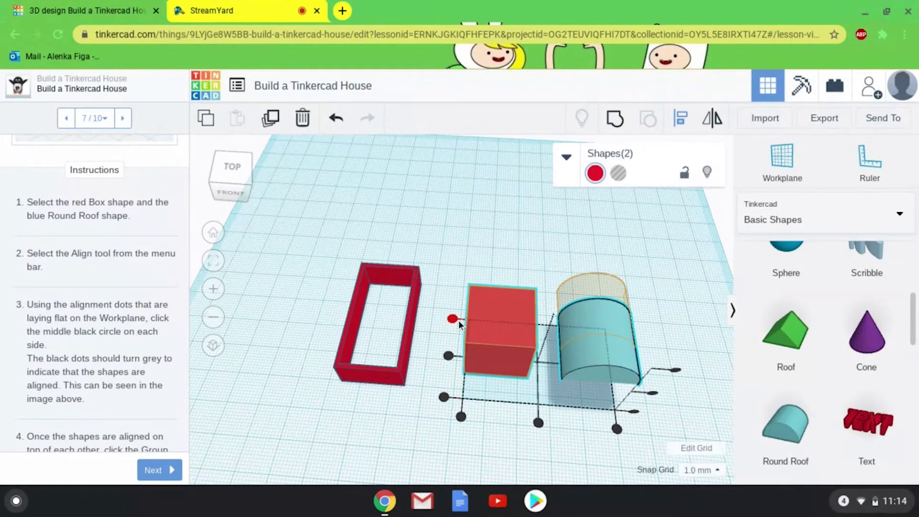
{"action": "left_click", "coordinate": [461, 421]}
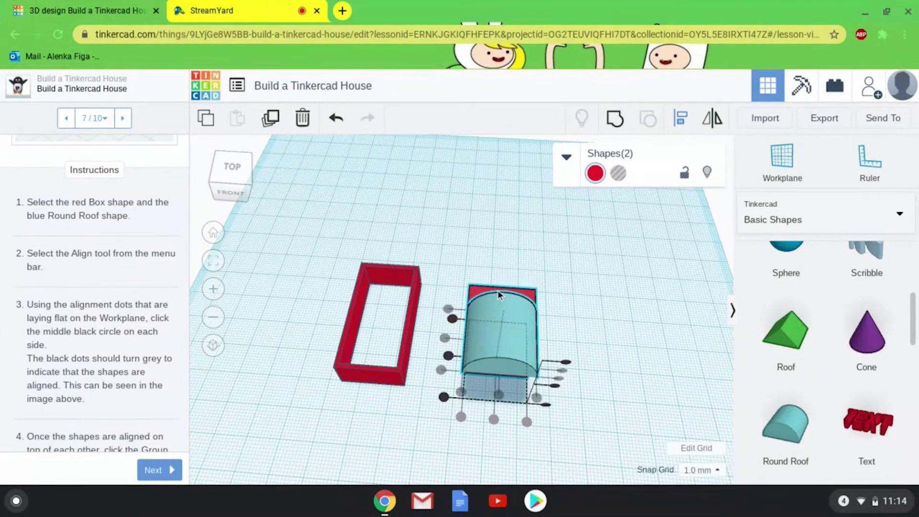
{"action": "left_click", "coordinate": [452, 319]}
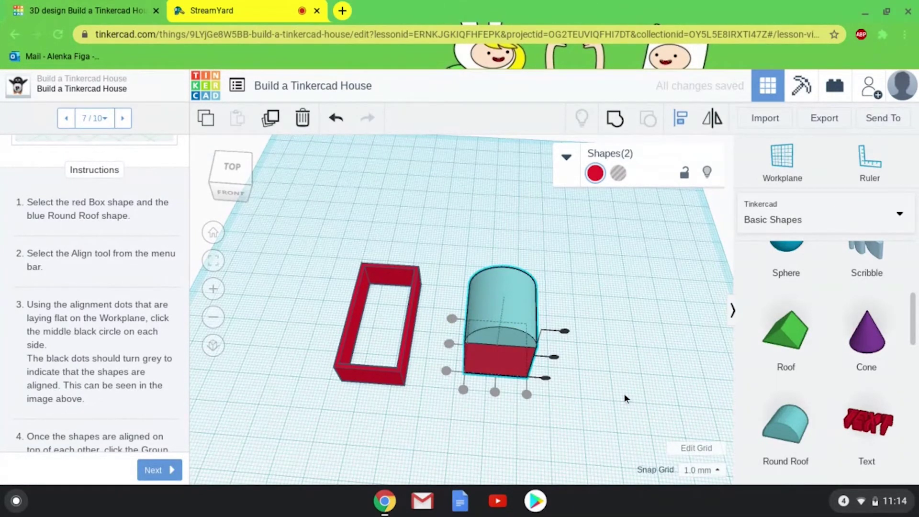
{"action": "right_click_drag", "start_coordinate": [610, 389], "coordinate": [618, 354]}
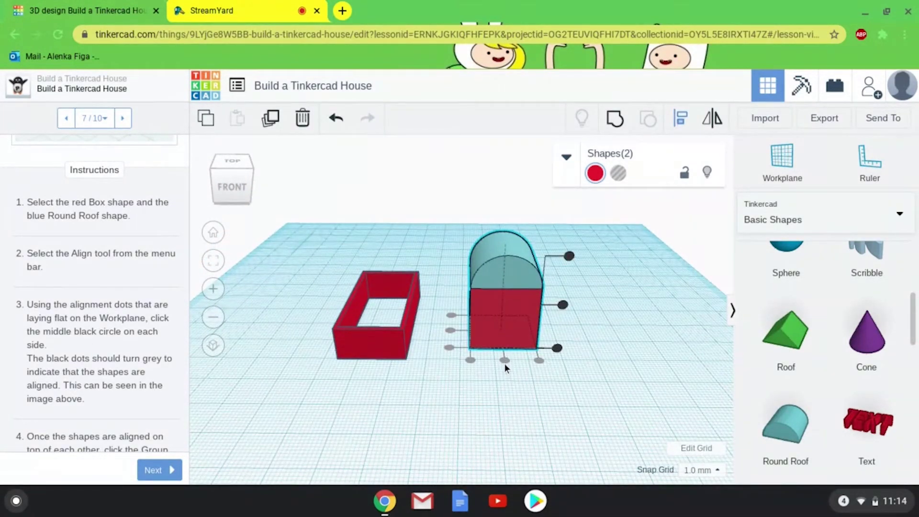
{"action": "left_click", "coordinate": [464, 398]}
- Group the red box and Round Roof into one door shape and change it to a hole
{"action": "scroll", "coordinate": [108, 351], "scroll_direction": "down", "scroll_amount": 3}
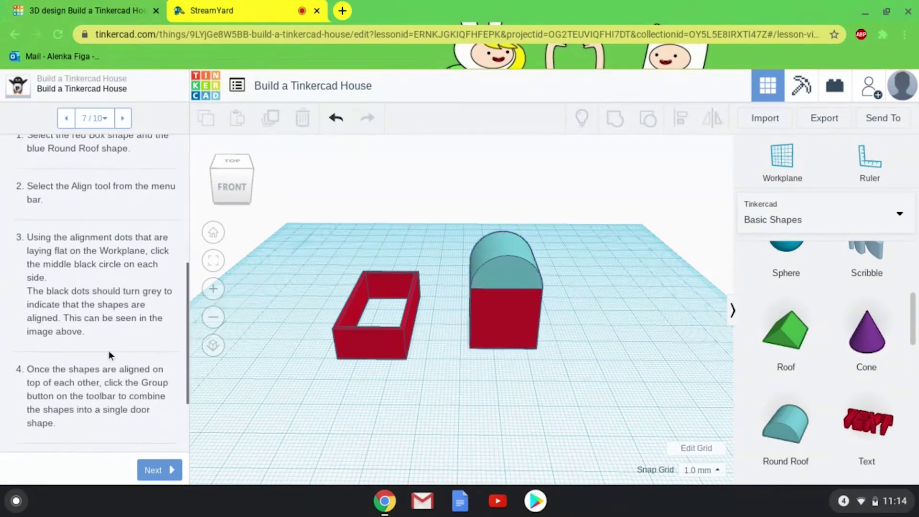
{"action": "scroll", "coordinate": [98, 360], "scroll_direction": "down", "scroll_amount": 3}
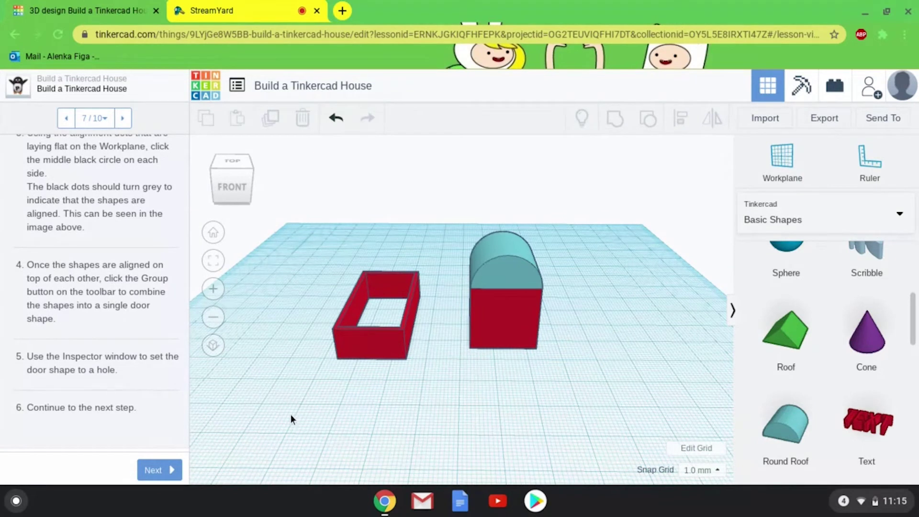
{"action": "scroll", "coordinate": [107, 344], "scroll_direction": "up", "scroll_amount": 1}
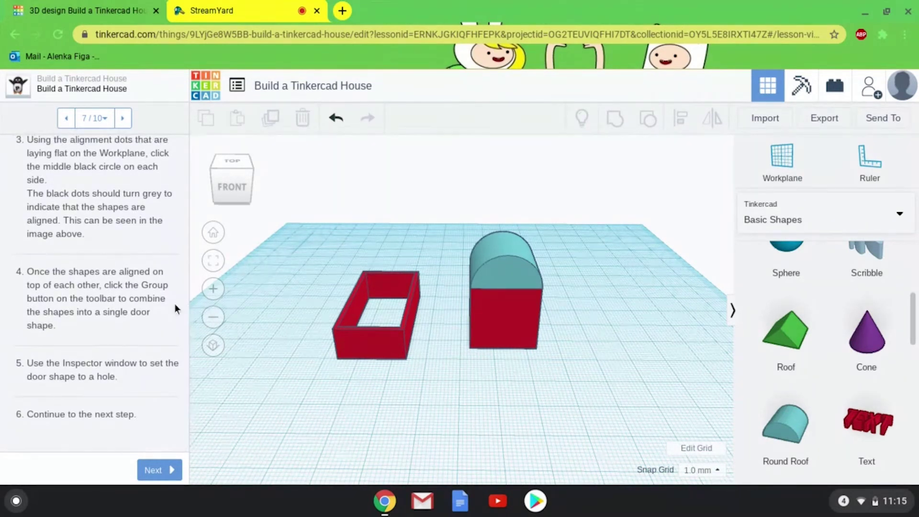
{"action": "left_click_drag", "start_coordinate": [587, 383], "coordinate": [475, 244]}
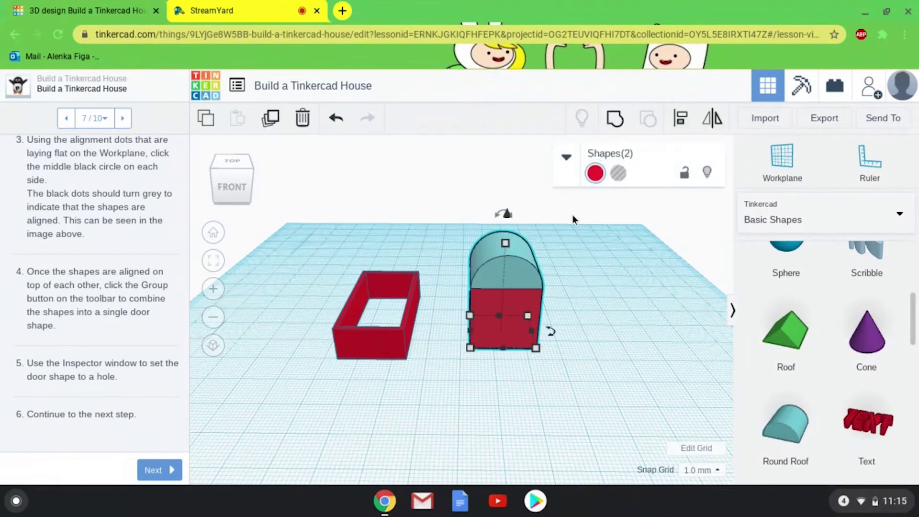
{"action": "key", "text": "ctrl+g"}
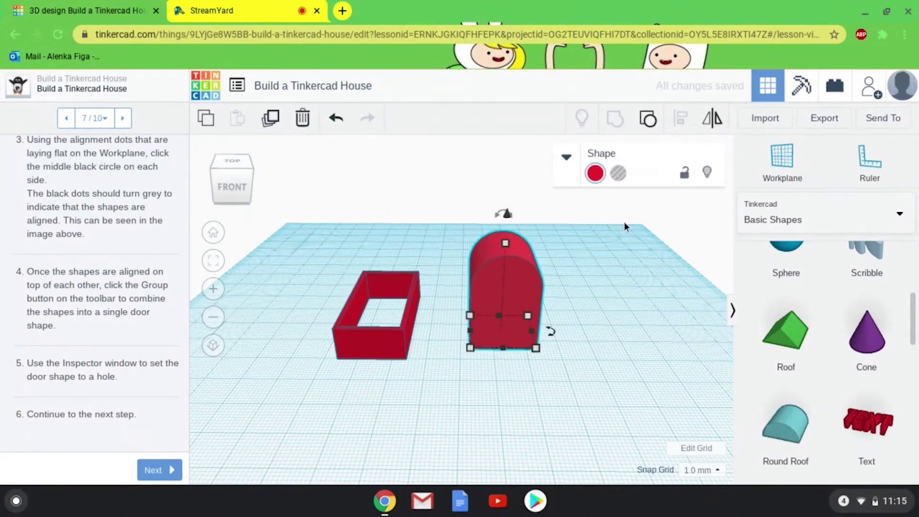
{"action": "left_click", "coordinate": [625, 177]}
{"action": "left_click", "coordinate": [612, 384]}
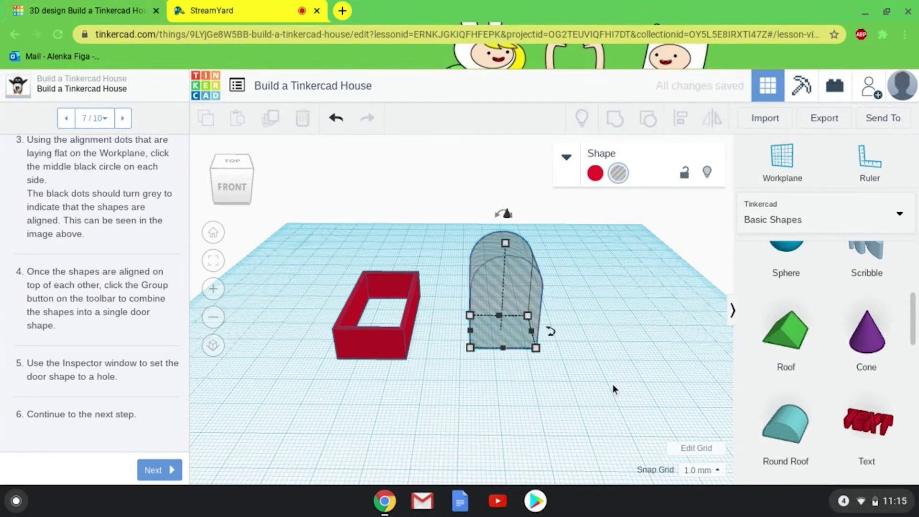
- Advance to lesson step 8 and read the instructions for cutting the doorway opening
{"action": "left_click", "coordinate": [160, 471]}
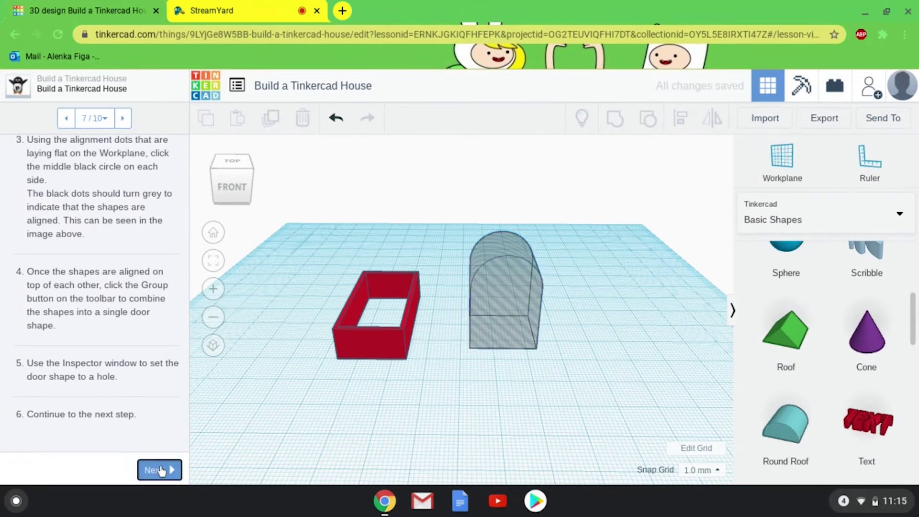
{"action": "scroll", "coordinate": [108, 324], "scroll_direction": "down", "scroll_amount": 10}
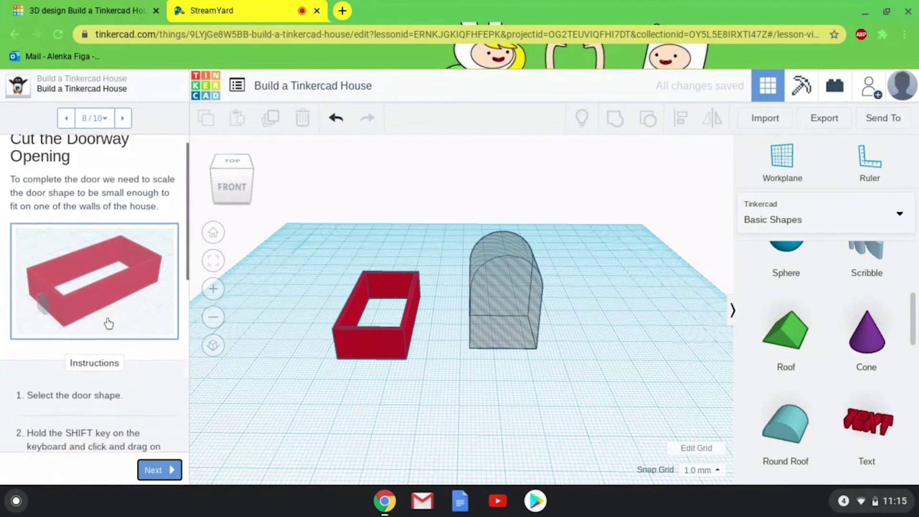
{"action": "scroll", "coordinate": [119, 348], "scroll_direction": "up", "scroll_amount": 3}
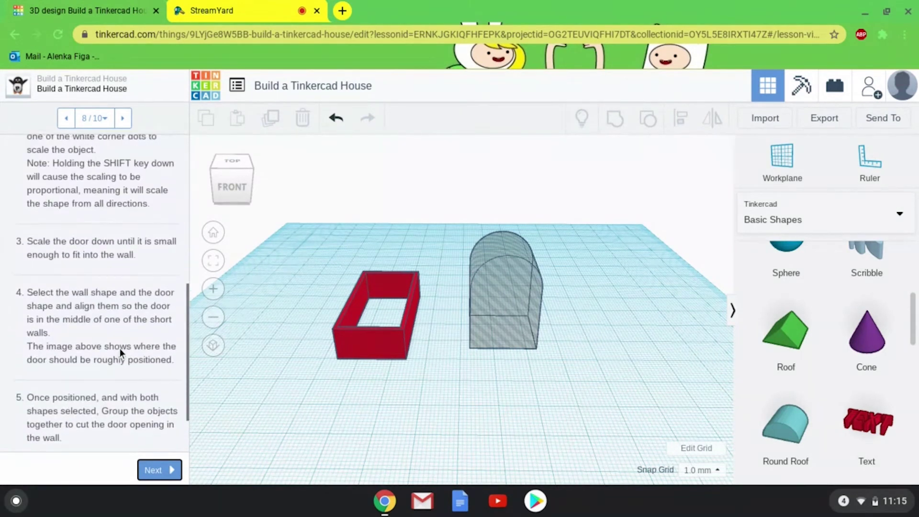
{"action": "scroll", "coordinate": [119, 347], "scroll_direction": "up", "scroll_amount": 2}
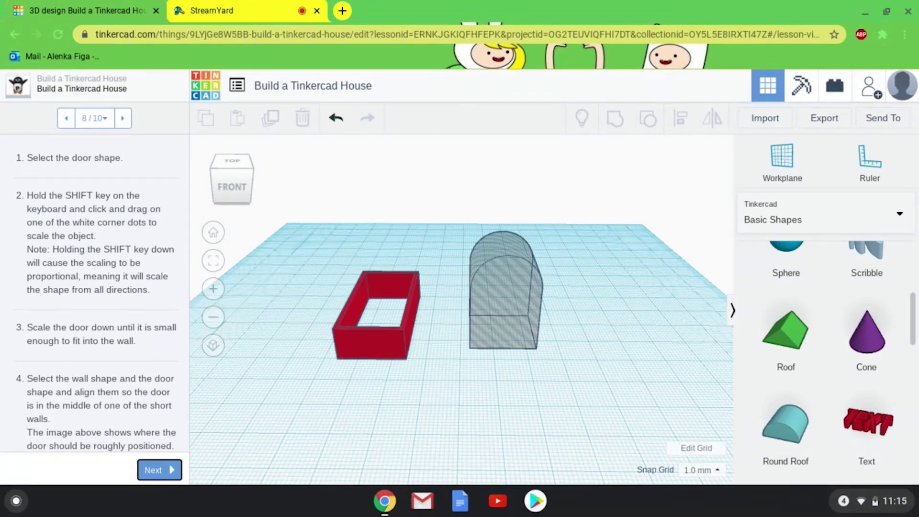
- Scale the door hole down proportionally to a height of 8 mm, then deselect it
{"action": "left_click", "coordinate": [521, 297]}
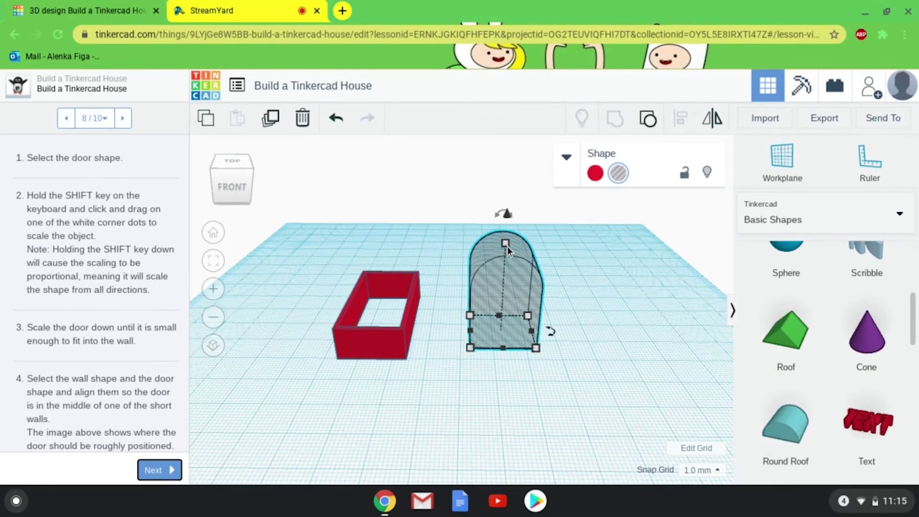
{"action": "left_click_drag", "start_coordinate": [507, 246], "coordinate": [499, 295], "text": "shift"}
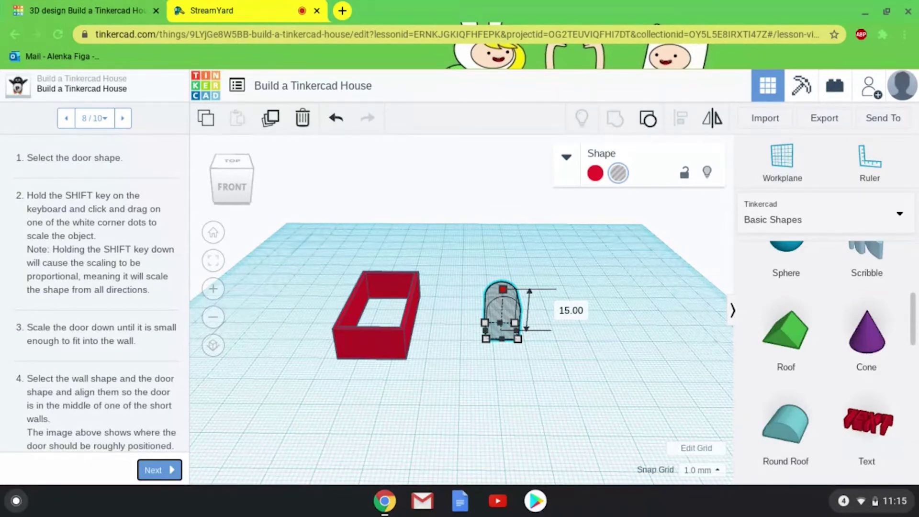
{"action": "left_click_drag", "start_coordinate": [498, 295], "coordinate": [493, 311], "text": "shift"}
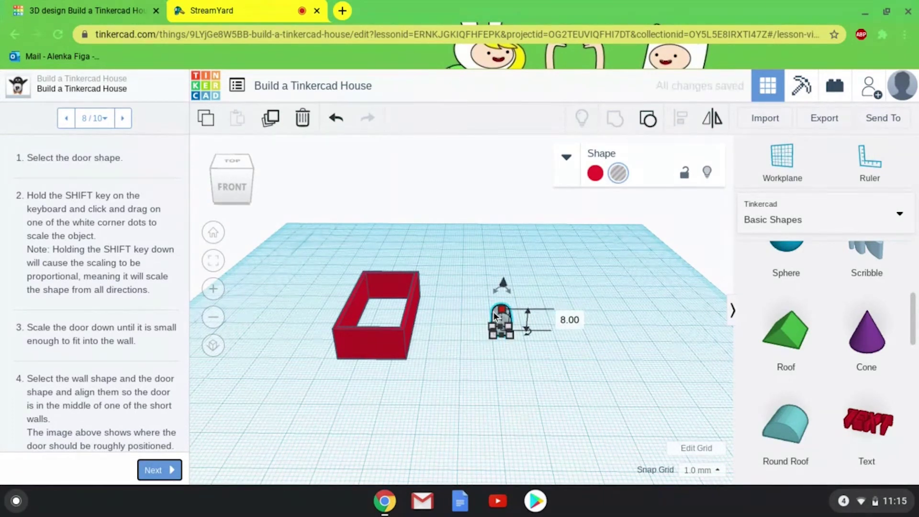
{"action": "left_click", "coordinate": [489, 401]}
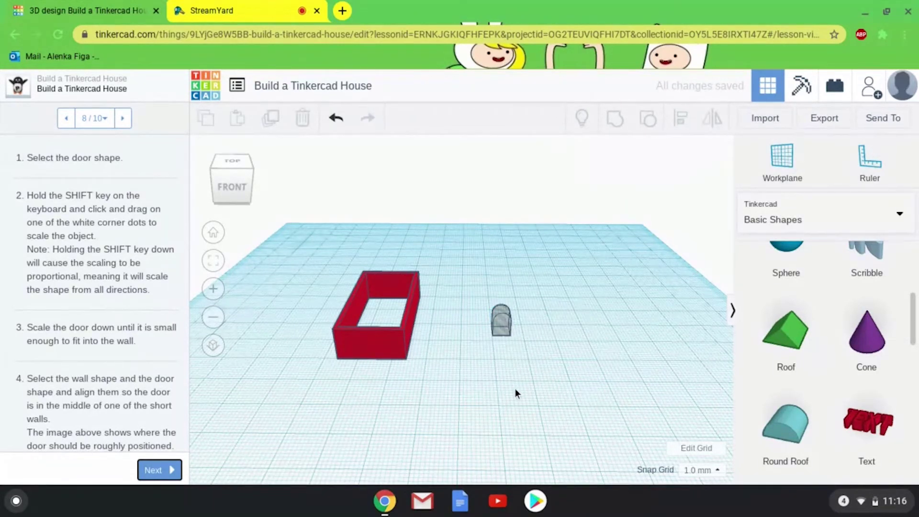
- Align the door hole with the walls so it sits centred in the front short wall, then deselect both shapes
{"action": "left_click_drag", "start_coordinate": [541, 379], "coordinate": [346, 259]}
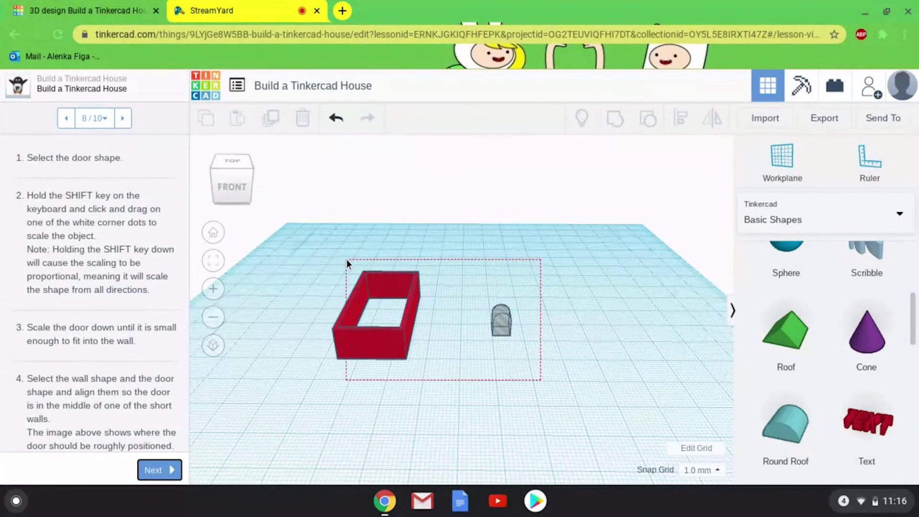
{"action": "left_click_drag", "start_coordinate": [372, 379], "coordinate": [372, 379]}
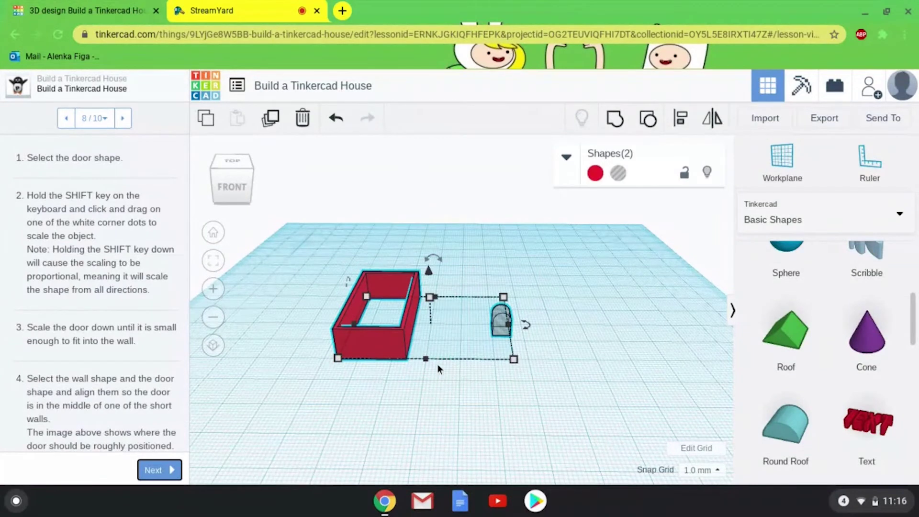
{"action": "left_click", "coordinate": [680, 118]}
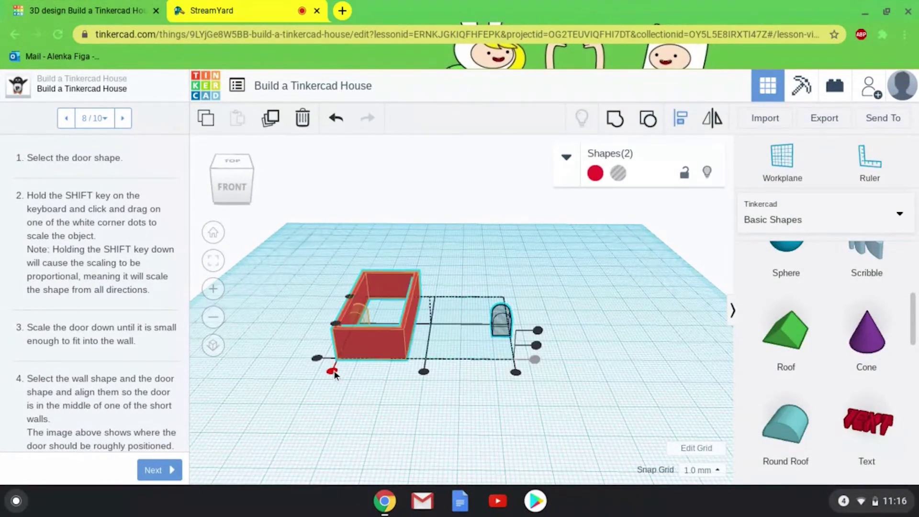
{"action": "left_click", "coordinate": [332, 371]}
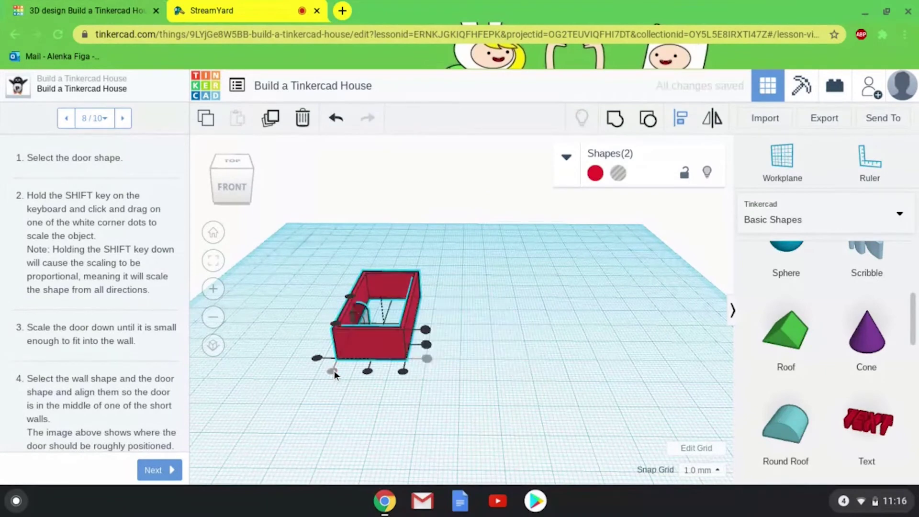
{"action": "right_click_drag", "start_coordinate": [391, 395], "coordinate": [415, 392]}
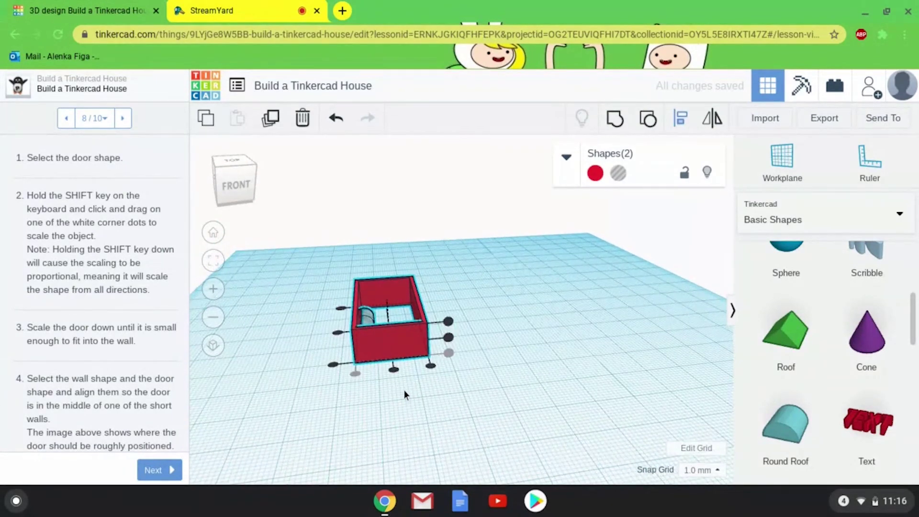
{"action": "left_click", "coordinate": [396, 373]}
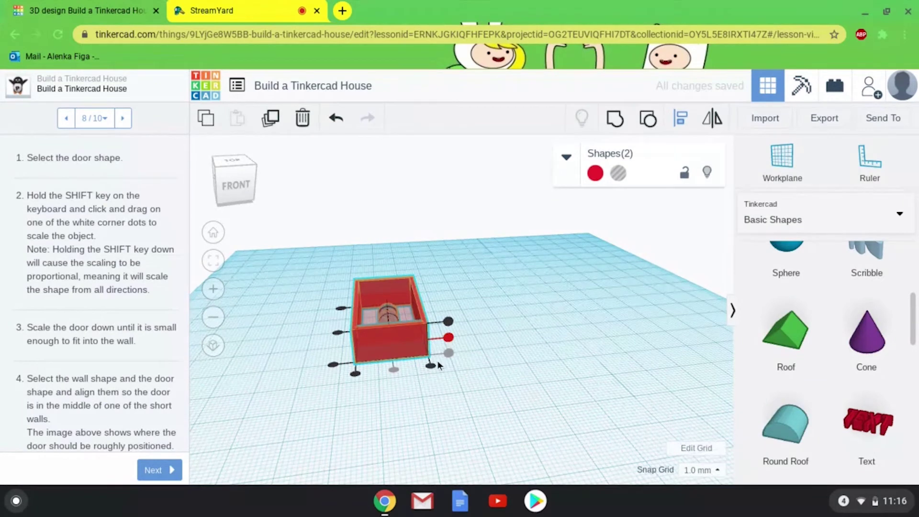
{"action": "left_click", "coordinate": [334, 363]}
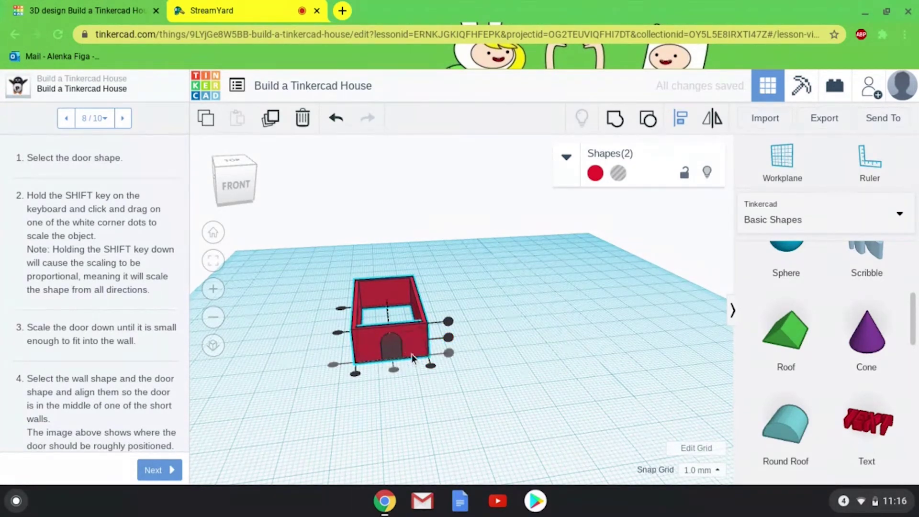
{"action": "left_click", "coordinate": [452, 395]}
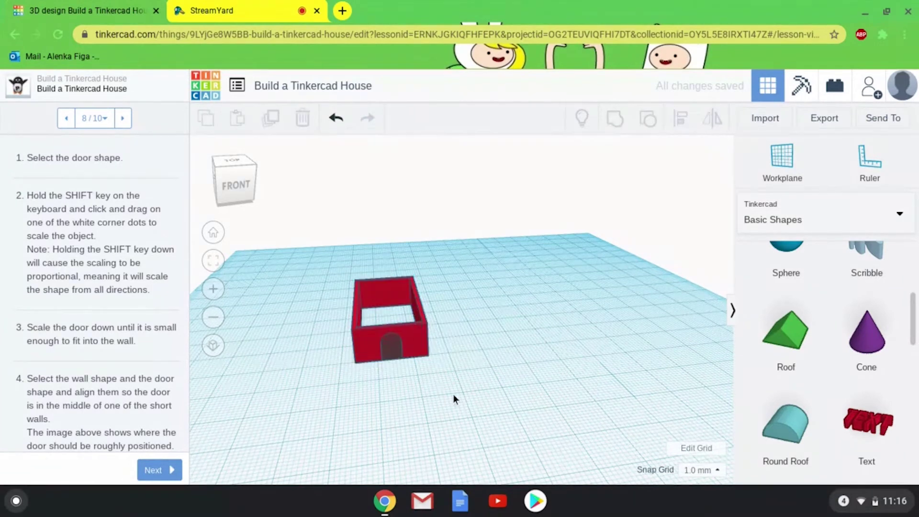
- Group the red walls and the door hole to cut the arched doorway, and inspect the opening
{"action": "scroll", "coordinate": [166, 370], "scroll_direction": "down", "scroll_amount": 3}
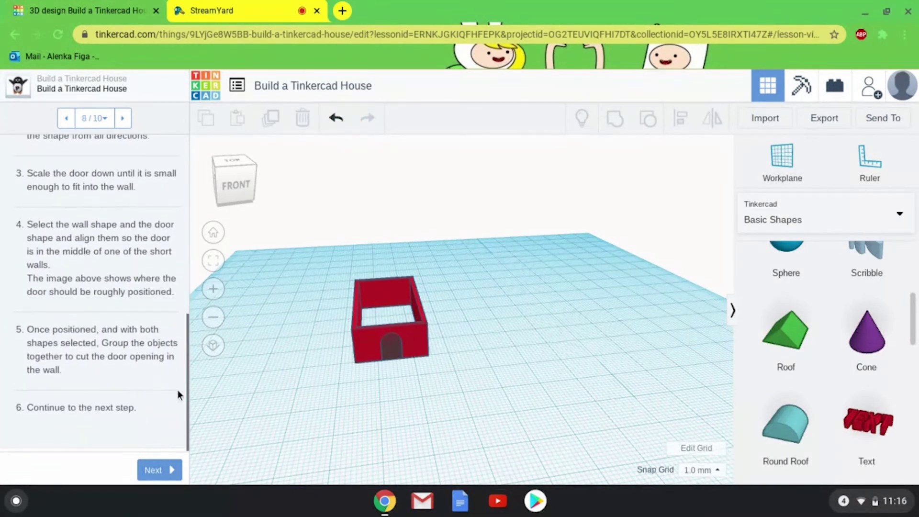
{"action": "mouse_move", "coordinate": [451, 407]}
{"action": "right_mouse_down"}
{"action": "mouse_move", "coordinate": [447, 385]}
{"action": "mouse_move", "coordinate": [427, 385]}
{"action": "mouse_move", "coordinate": [452, 382]}
{"action": "mouse_move", "coordinate": [452, 393]}
{"action": "right_mouse_up"}
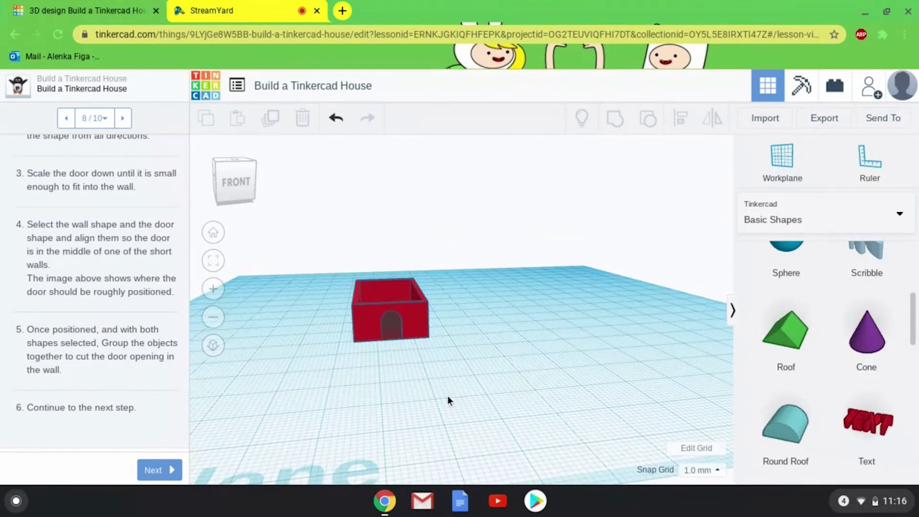
{"action": "right_click_drag", "start_coordinate": [497, 409], "coordinate": [374, 361]}
{"action": "right_click_drag", "start_coordinate": [341, 392], "coordinate": [468, 397]}
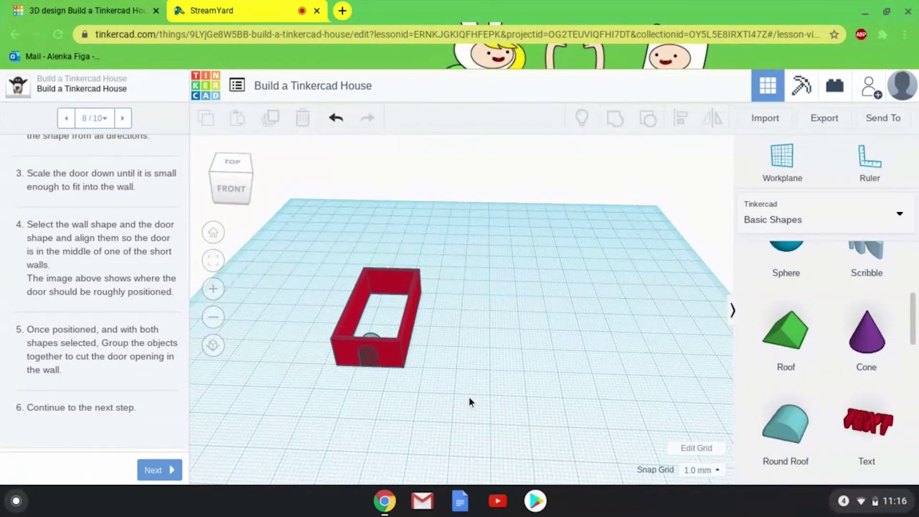
{"action": "left_click_drag", "start_coordinate": [462, 385], "coordinate": [349, 246]}
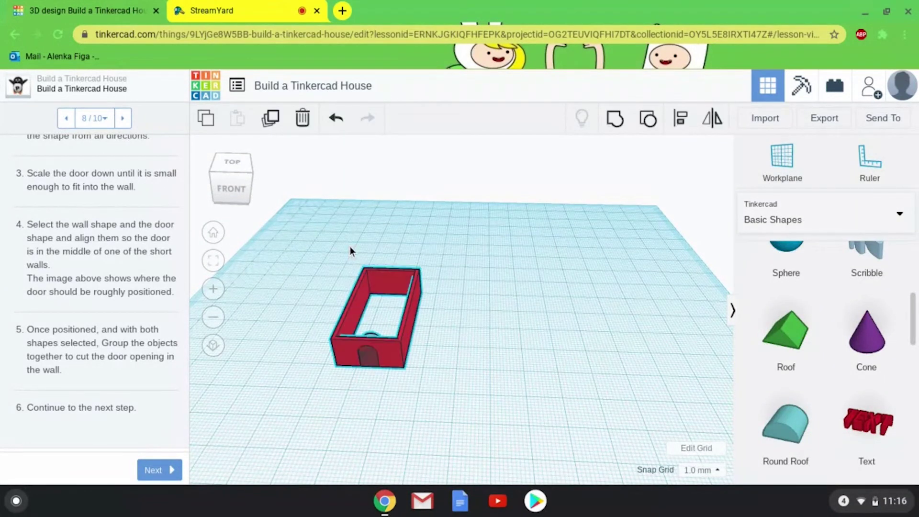
{"action": "left_click", "coordinate": [615, 121]}
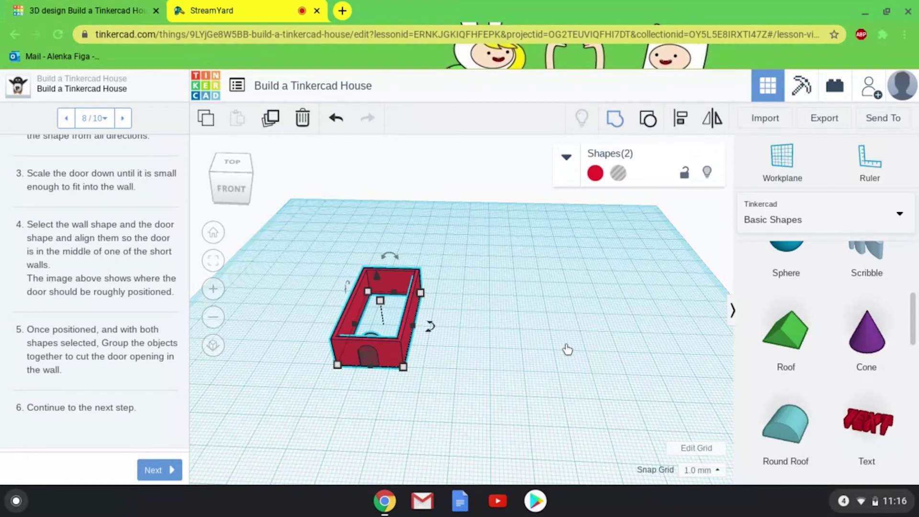
{"action": "left_click", "coordinate": [505, 397]}
{"action": "mouse_move", "coordinate": [515, 381]}
{"action": "right_mouse_down"}
{"action": "mouse_move", "coordinate": [538, 355]}
{"action": "mouse_move", "coordinate": [527, 369]}
{"action": "right_mouse_up"}
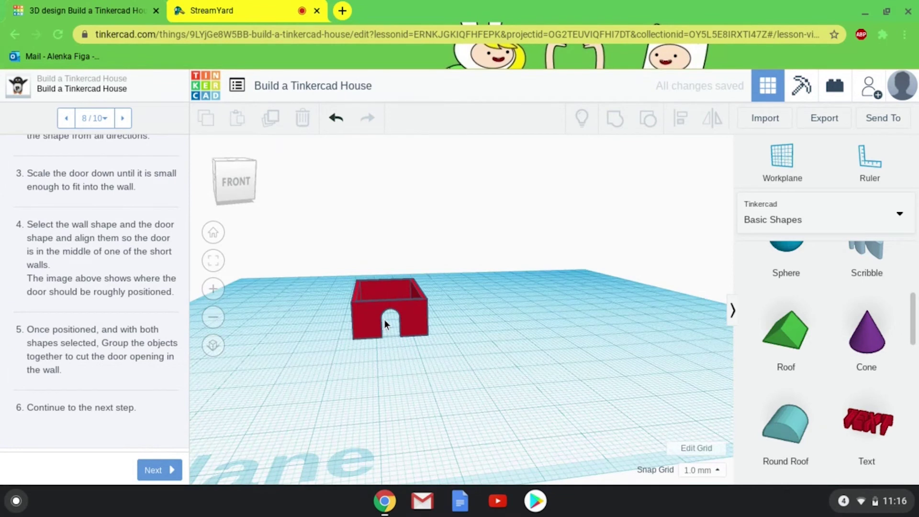
- Advance to lesson step 9 and place a green Roof shape on the workplane beside the walls
{"action": "left_click", "coordinate": [162, 474]}
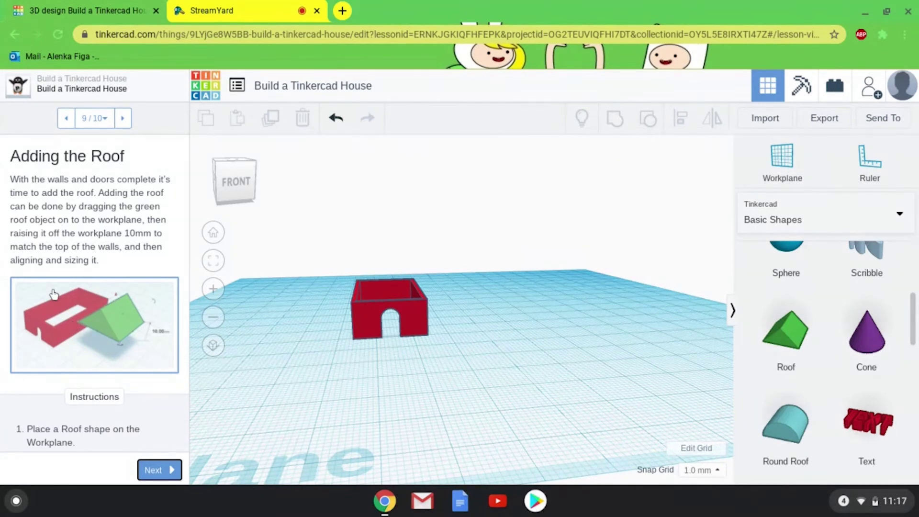
{"action": "scroll", "coordinate": [106, 256], "scroll_direction": "down", "scroll_amount": 1}
{"action": "scroll", "coordinate": [106, 259], "scroll_direction": "down", "scroll_amount": 2}
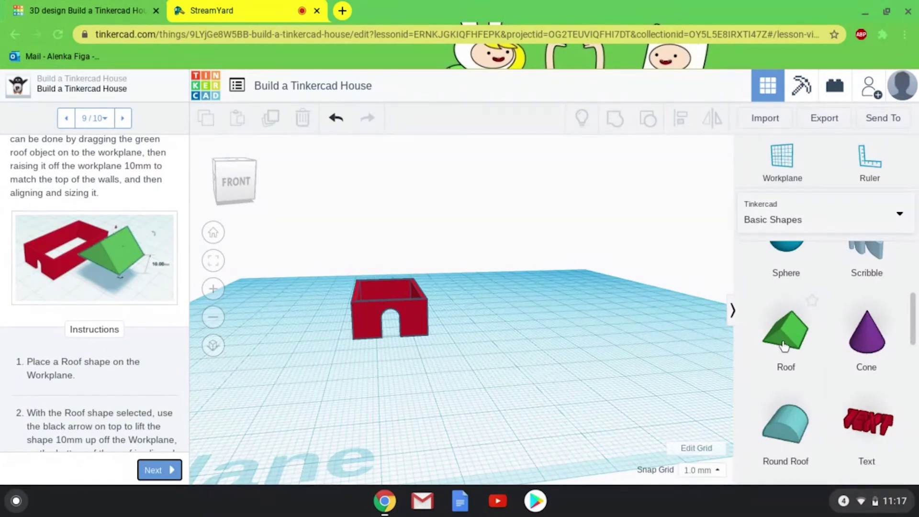
{"action": "left_click_drag", "start_coordinate": [783, 346], "coordinate": [534, 319]}
{"action": "left_click_drag", "start_coordinate": [525, 365], "coordinate": [525, 365]}
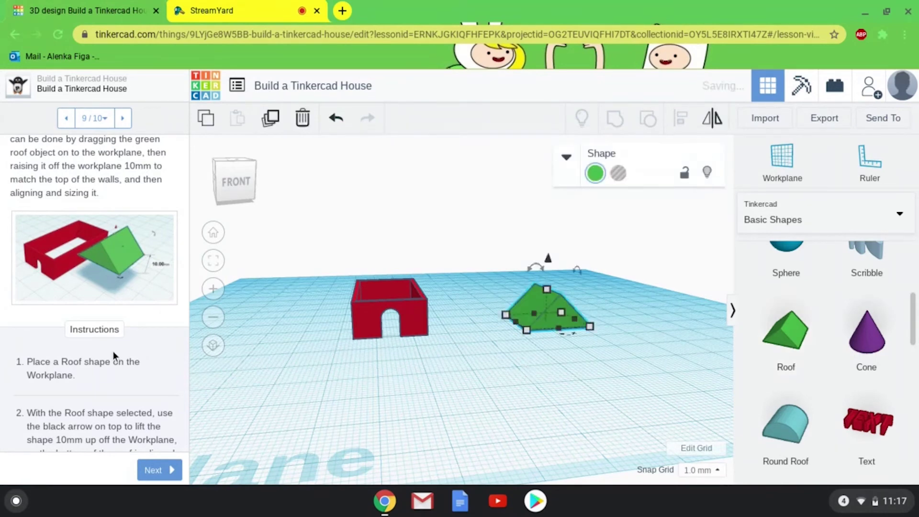
- Raise the green roof 10 mm off the workplane to match the top of the walls
{"action": "scroll", "coordinate": [113, 351], "scroll_direction": "down", "scroll_amount": 1}
{"action": "mouse_move", "coordinate": [555, 391]}
{"action": "right_mouse_down"}
{"action": "mouse_move", "coordinate": [544, 391]}
{"action": "mouse_move", "coordinate": [574, 388]}
{"action": "mouse_move", "coordinate": [561, 386]}
{"action": "right_mouse_up"}
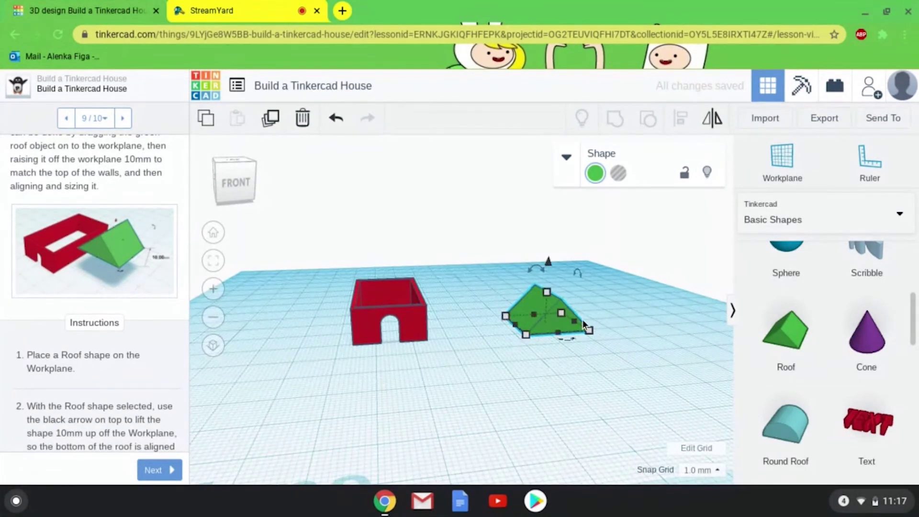
{"action": "left_click_drag", "start_coordinate": [548, 265], "coordinate": [548, 234]}
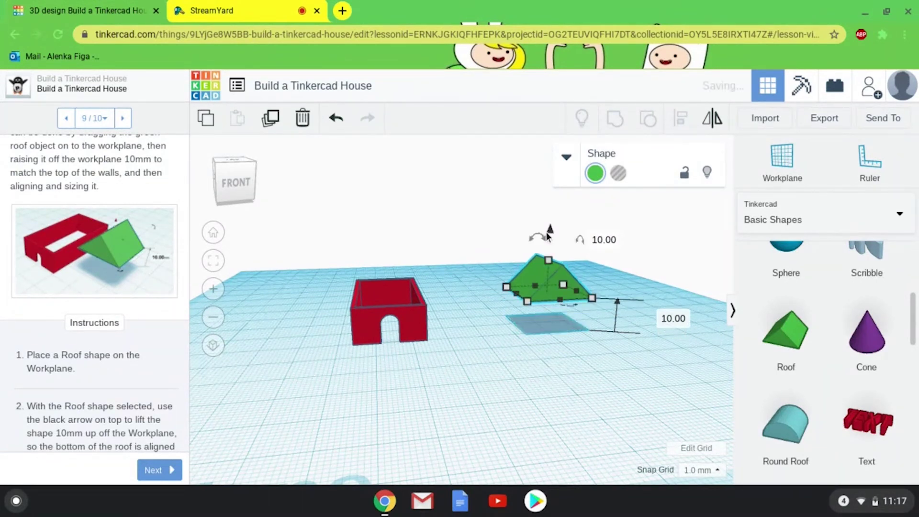
- Align the roof with the walls in width and at the end opposite the doorway, and compare it with the lesson's reference image
{"action": "scroll", "coordinate": [140, 341], "scroll_direction": "down", "scroll_amount": 1}
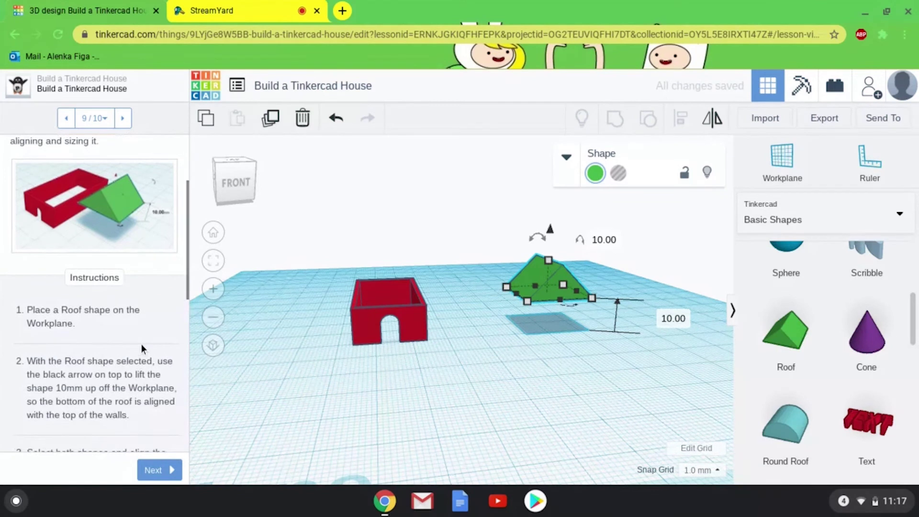
{"action": "scroll", "coordinate": [140, 344], "scroll_direction": "down", "scroll_amount": 3}
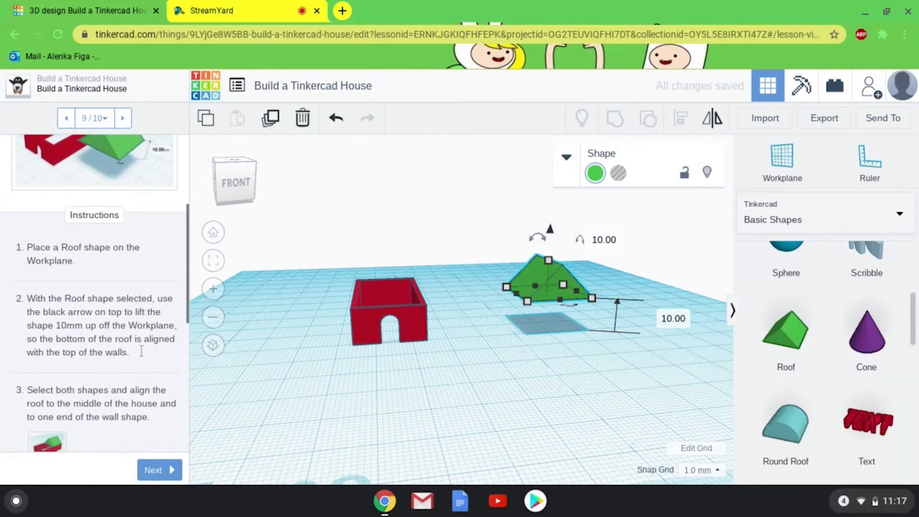
{"action": "scroll", "coordinate": [140, 354], "scroll_direction": "down", "scroll_amount": 2}
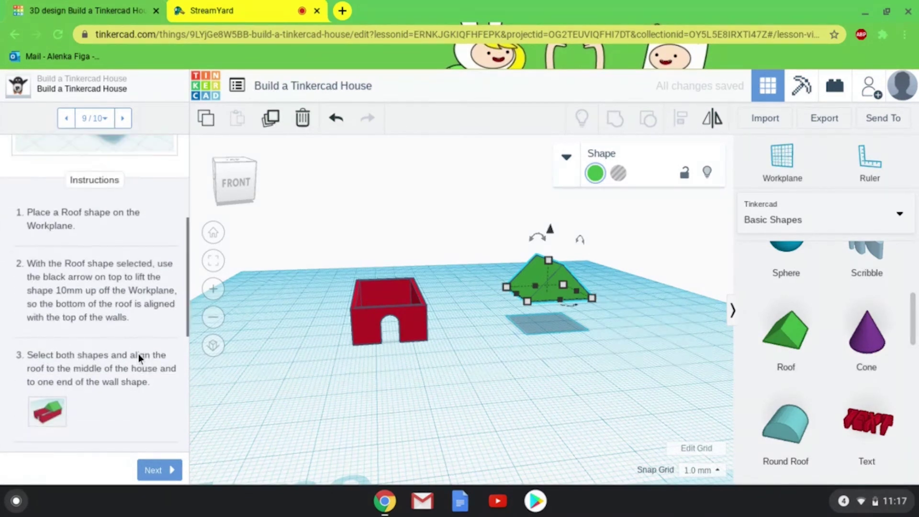
{"action": "left_click", "coordinate": [622, 371]}
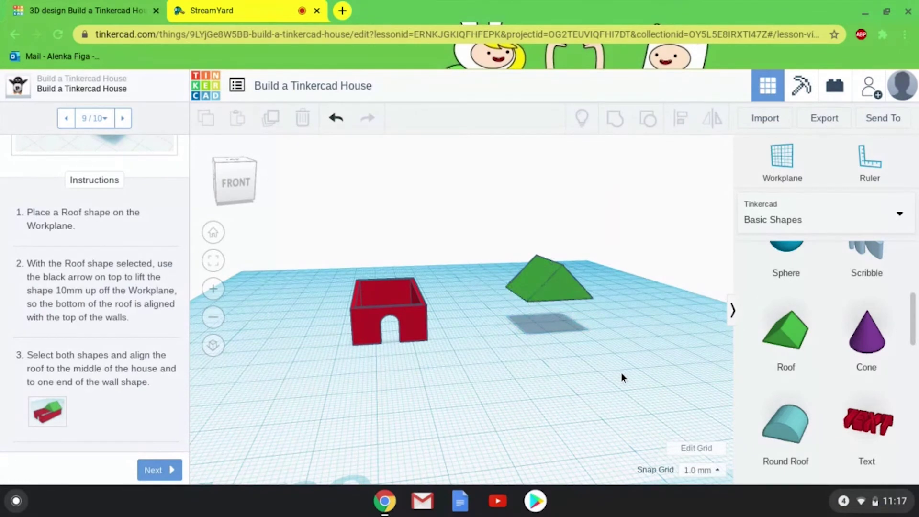
{"action": "left_click_drag", "start_coordinate": [624, 371], "coordinate": [339, 266]}
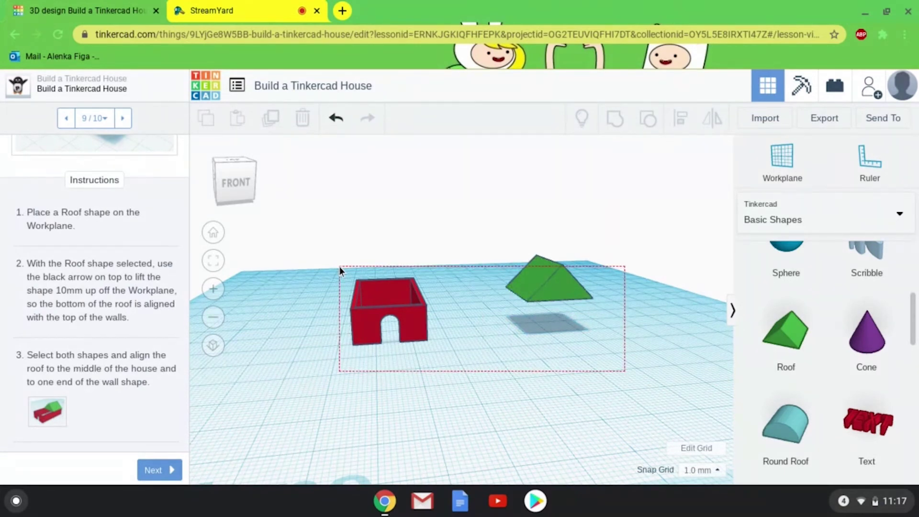
{"action": "left_click_drag", "start_coordinate": [413, 325], "coordinate": [412, 325]}
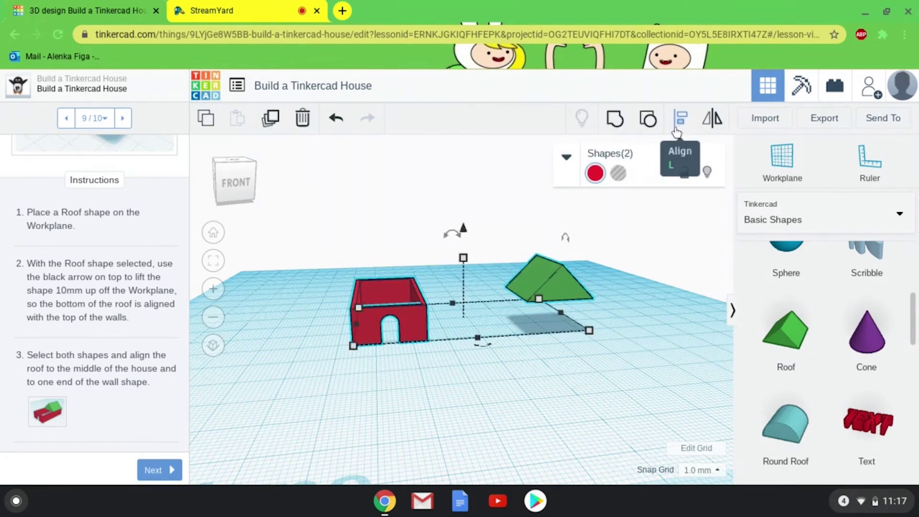
{"action": "key", "text": "l"}
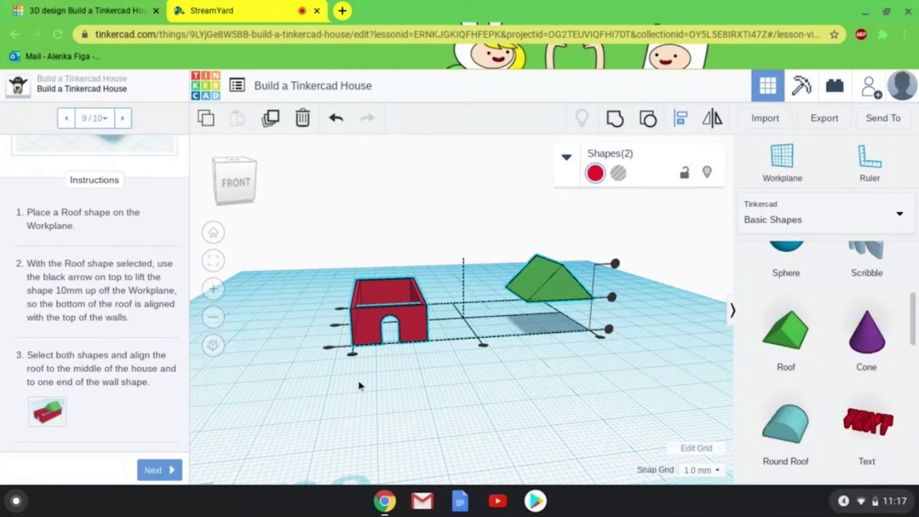
{"action": "left_click", "coordinate": [351, 354]}
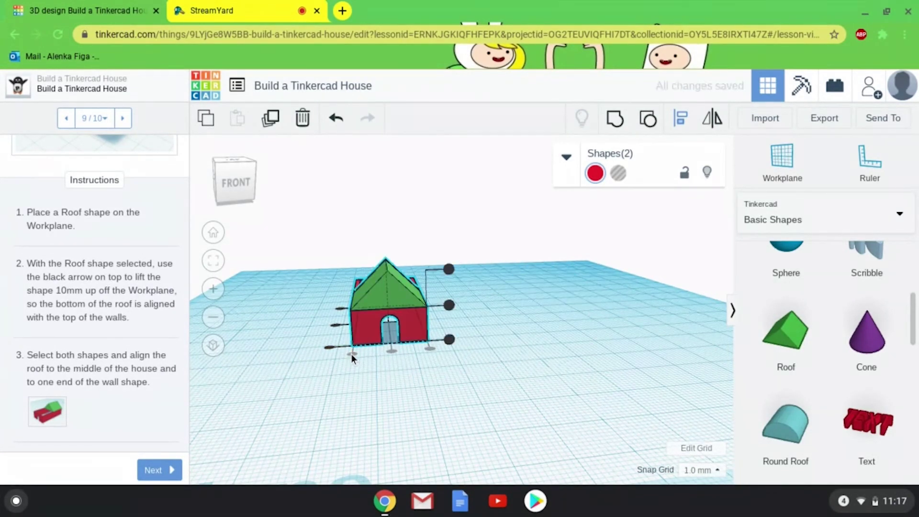
{"action": "key", "text": "ctrl+Up"}
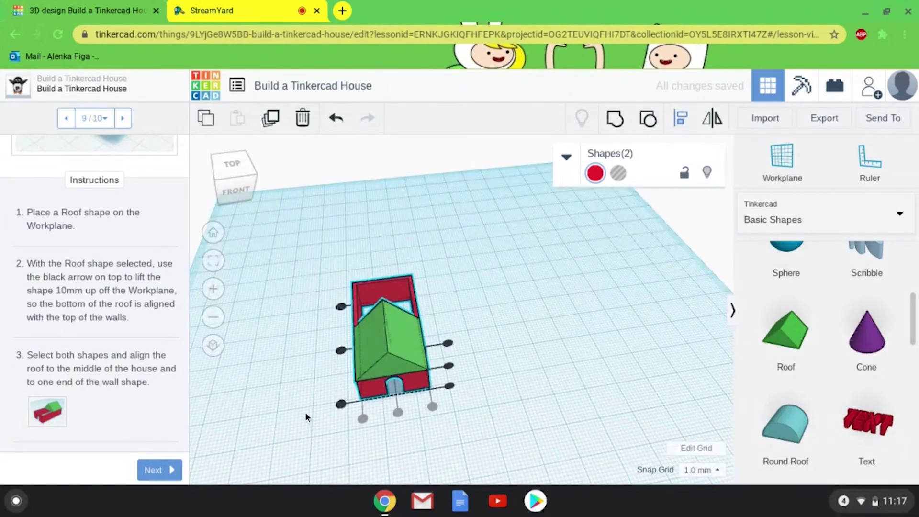
{"action": "left_click", "coordinate": [342, 310]}
{"action": "left_click", "coordinate": [62, 411]}
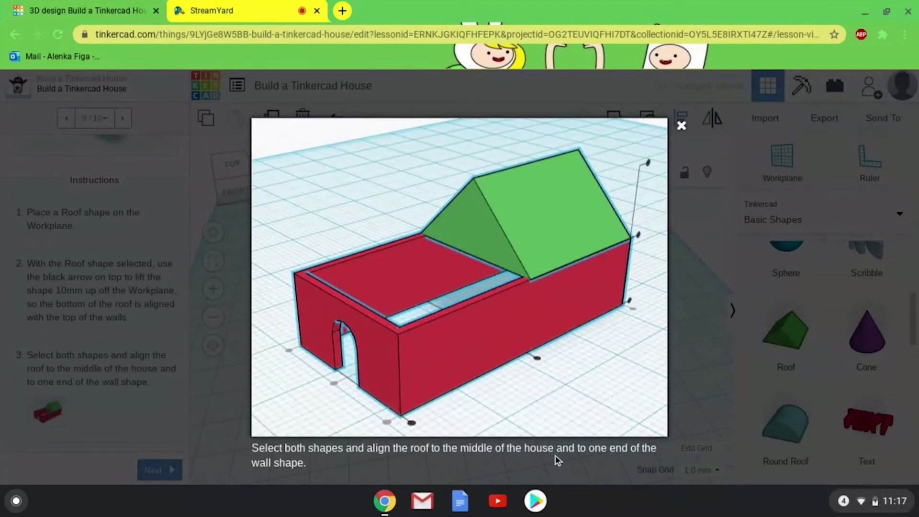
{"action": "left_click", "coordinate": [684, 128]}
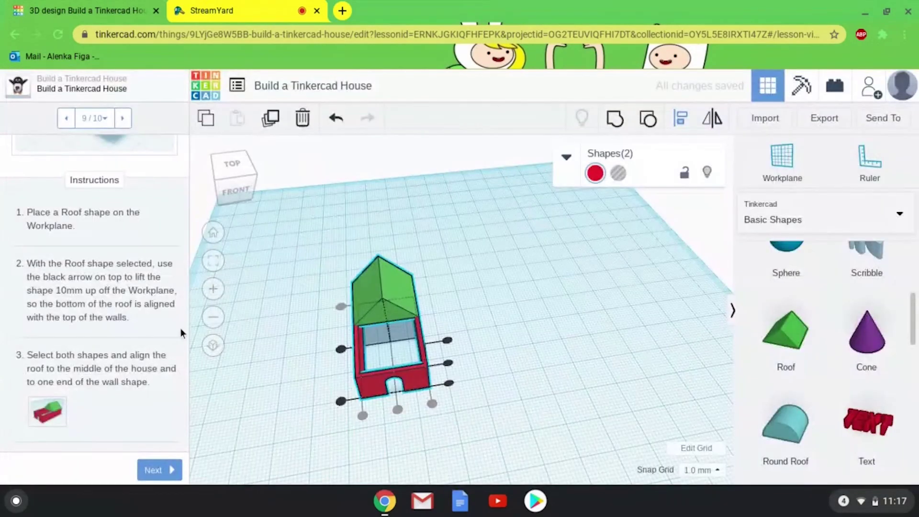
- Lengthen the green roof to about 42 mm past the doorway end, and extend its opposite end slightly beyond the walls
{"action": "scroll", "coordinate": [132, 336], "scroll_direction": "down", "scroll_amount": 2}
{"action": "scroll", "coordinate": [133, 336], "scroll_direction": "down", "scroll_amount": 5}
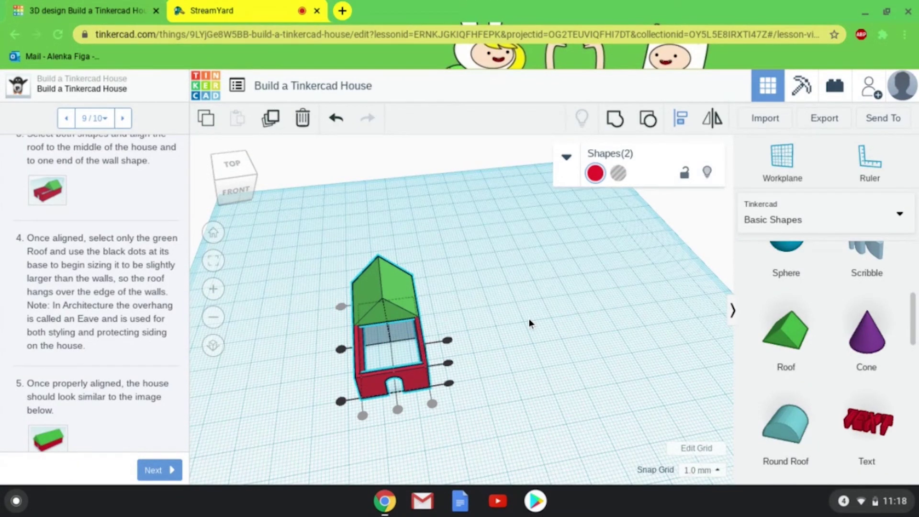
{"action": "left_click", "coordinate": [584, 343]}
{"action": "right_click_drag", "start_coordinate": [506, 369], "coordinate": [410, 340]}
{"action": "right_click_drag", "start_coordinate": [417, 394], "coordinate": [443, 377]}
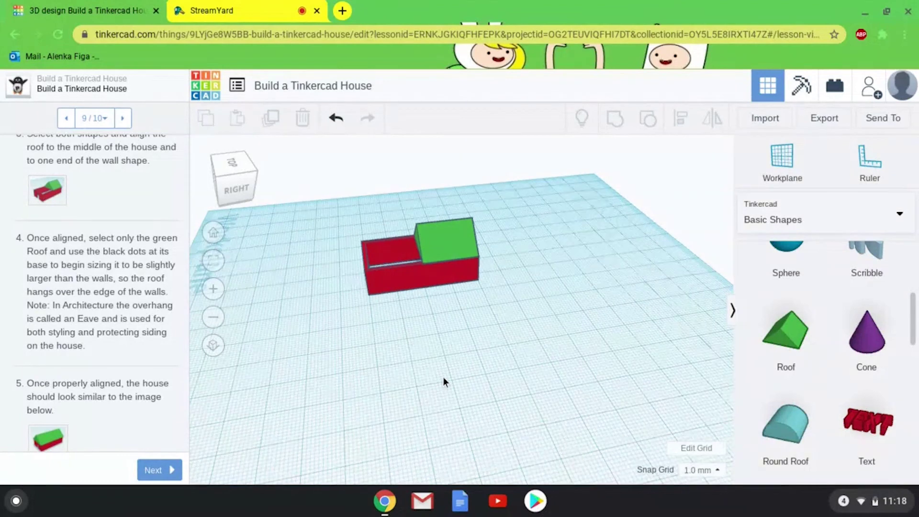
{"action": "scroll", "coordinate": [443, 377], "scroll_direction": "up", "scroll_amount": 3}
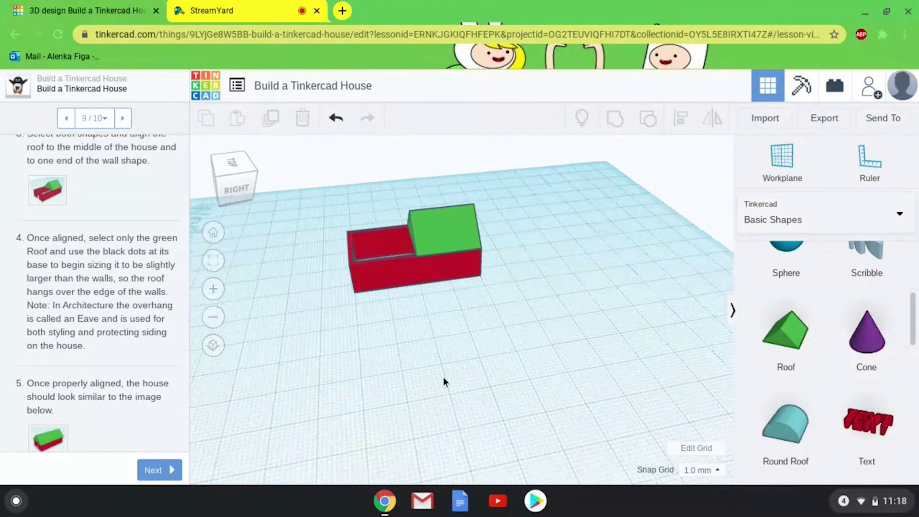
{"action": "left_click", "coordinate": [451, 207]}
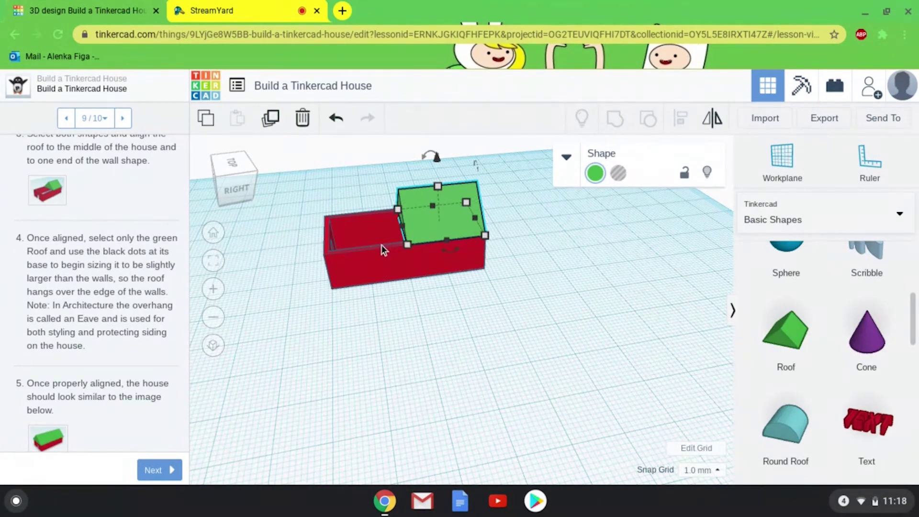
{"action": "left_click_drag", "start_coordinate": [407, 247], "coordinate": [328, 258]}
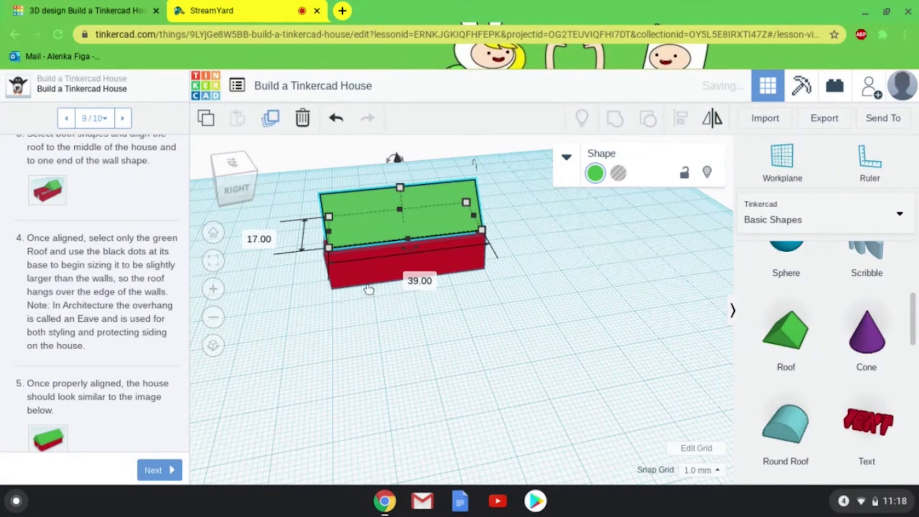
{"action": "key", "text": "ctrl+z"}
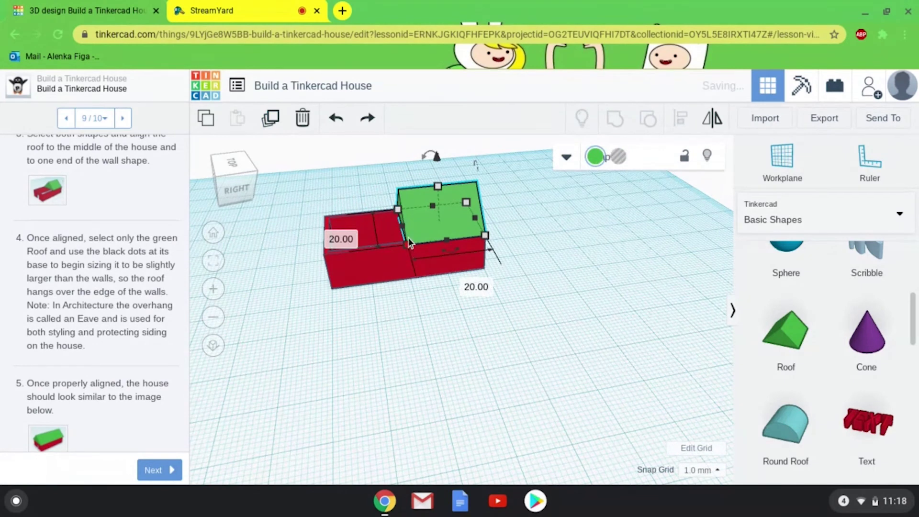
{"action": "left_click_drag", "start_coordinate": [403, 228], "coordinate": [317, 237]}
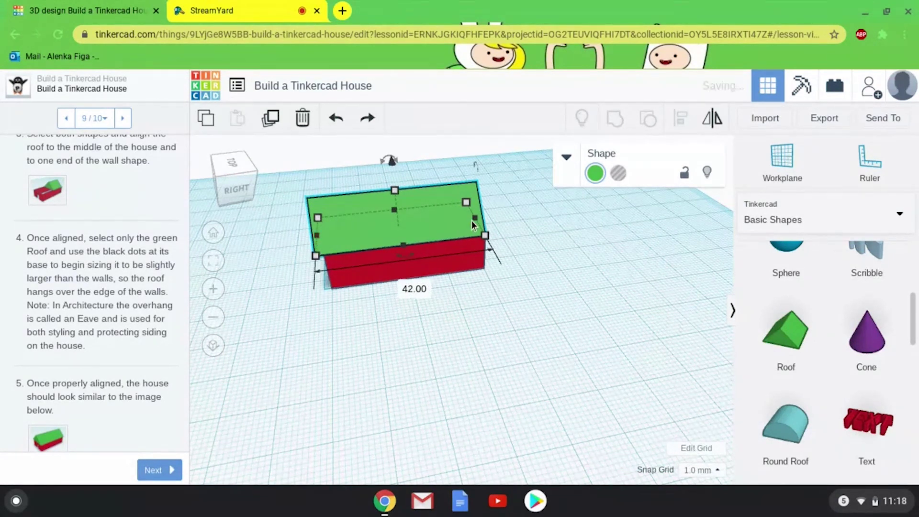
{"action": "left_click_drag", "start_coordinate": [480, 217], "coordinate": [484, 216]}
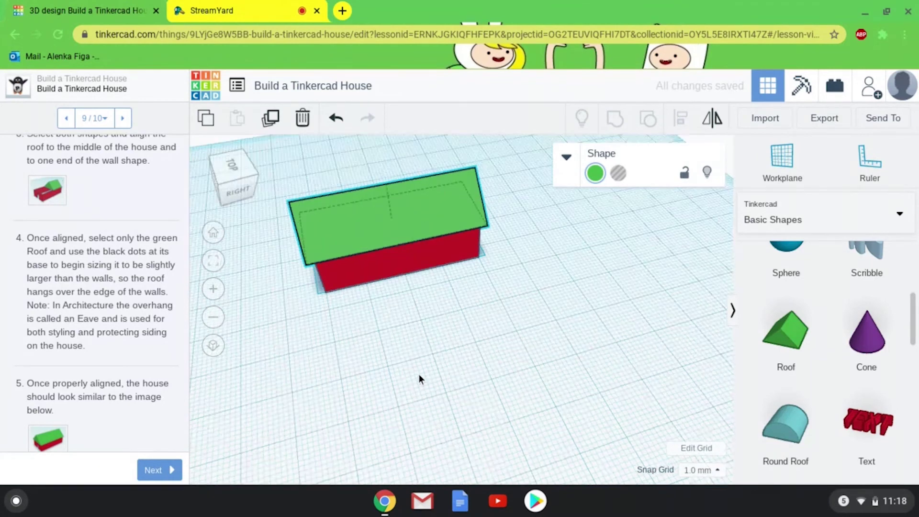
- Widen the roof on both long sides so its eaves hang slightly over the side walls
{"action": "right_click_drag", "start_coordinate": [449, 365], "coordinate": [455, 320]}
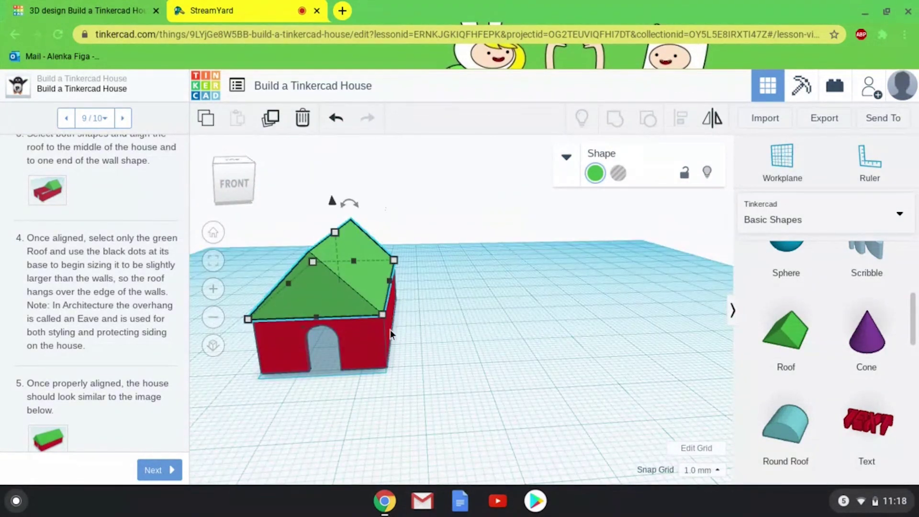
{"action": "mouse_move", "coordinate": [390, 286]}
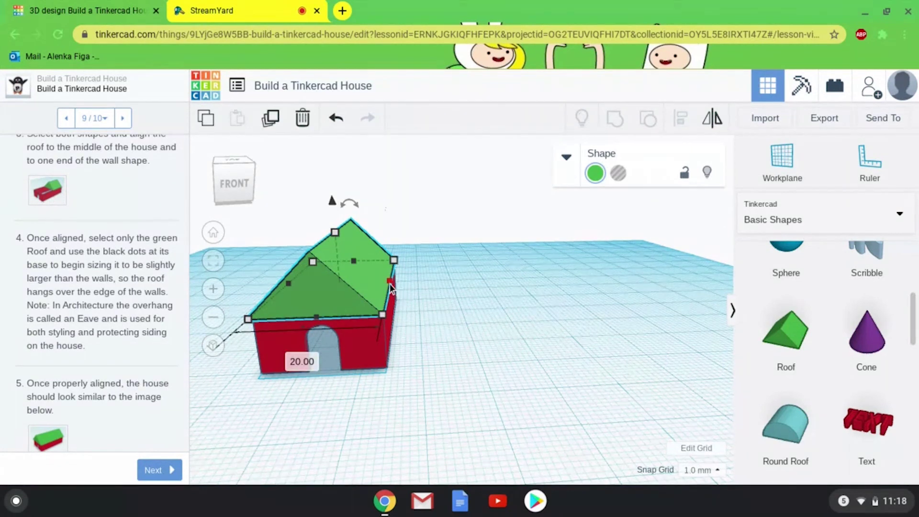
{"action": "left_click_drag", "start_coordinate": [395, 284], "coordinate": [404, 283]}
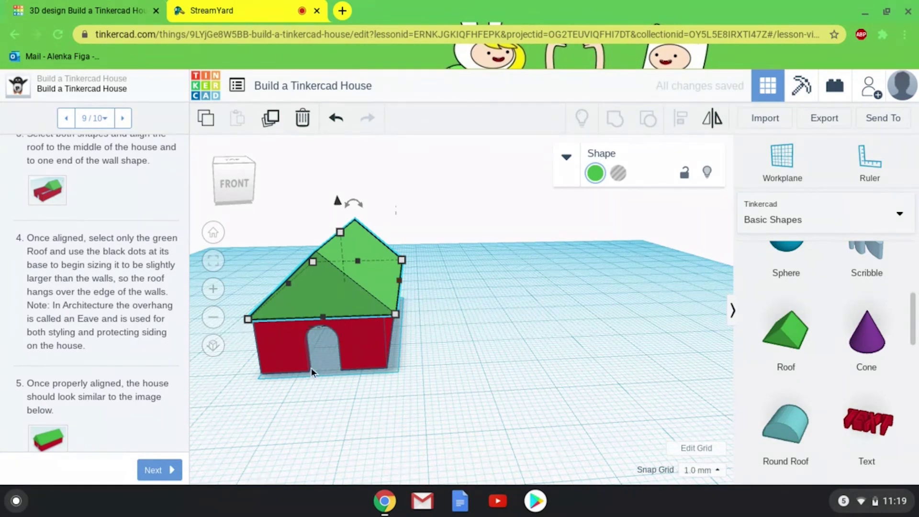
{"action": "mouse_move", "coordinate": [259, 417]}
{"action": "right_mouse_down"}
{"action": "mouse_move", "coordinate": [397, 421]}
{"action": "mouse_move", "coordinate": [340, 383]}
{"action": "mouse_move", "coordinate": [305, 383]}
{"action": "mouse_move", "coordinate": [274, 415]}
{"action": "right_mouse_up"}
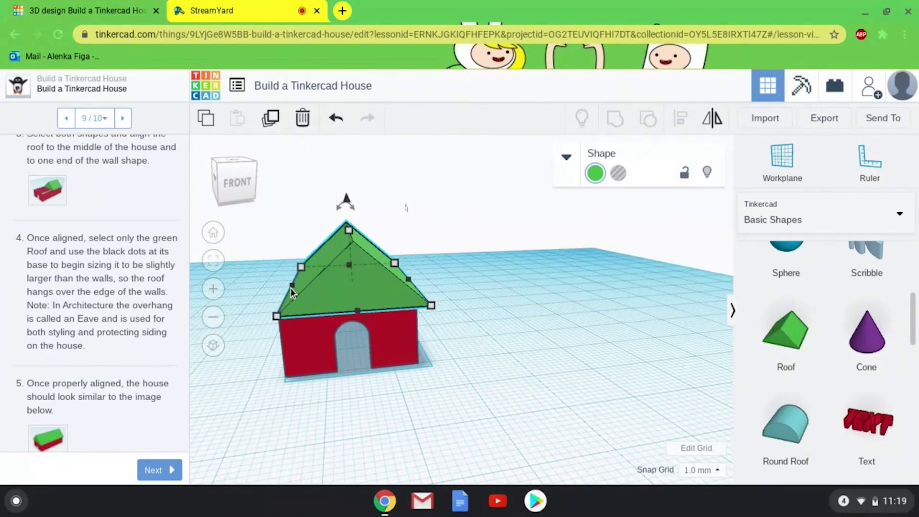
{"action": "left_click_drag", "start_coordinate": [291, 286], "coordinate": [279, 290]}
{"action": "left_click", "coordinate": [441, 395]}
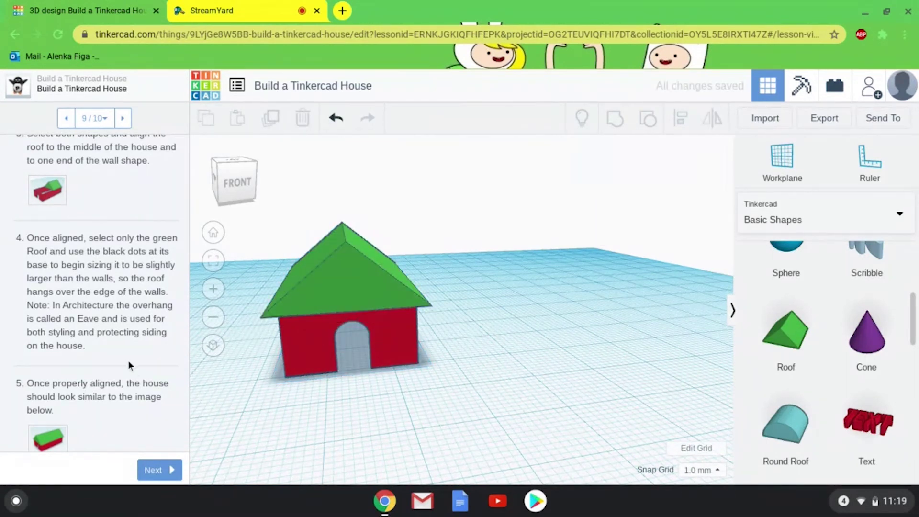
- Advance to lesson step 10 and group the green roof and red walls into a single object
{"action": "scroll", "coordinate": [128, 373], "scroll_direction": "down", "scroll_amount": 2}
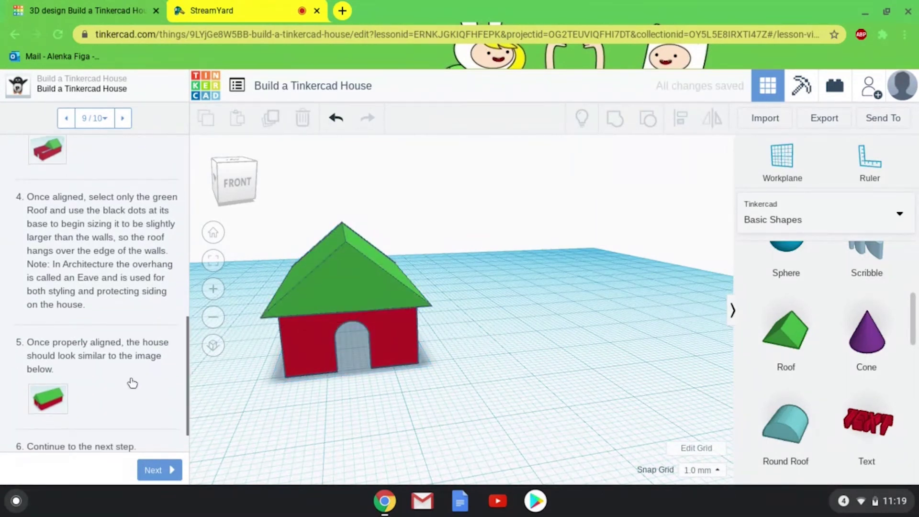
{"action": "left_click", "coordinate": [162, 469]}
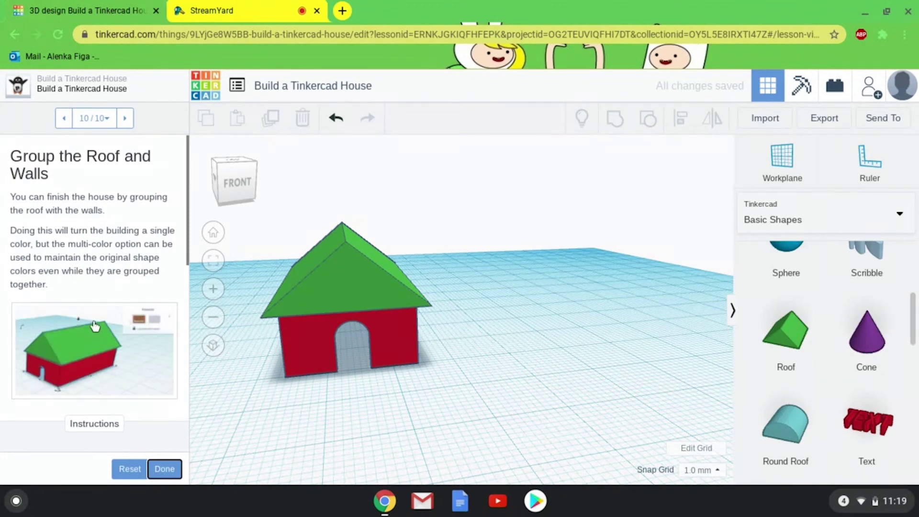
{"action": "scroll", "coordinate": [82, 234], "scroll_direction": "down", "scroll_amount": 2}
{"action": "scroll", "coordinate": [81, 234], "scroll_direction": "down", "scroll_amount": 1}
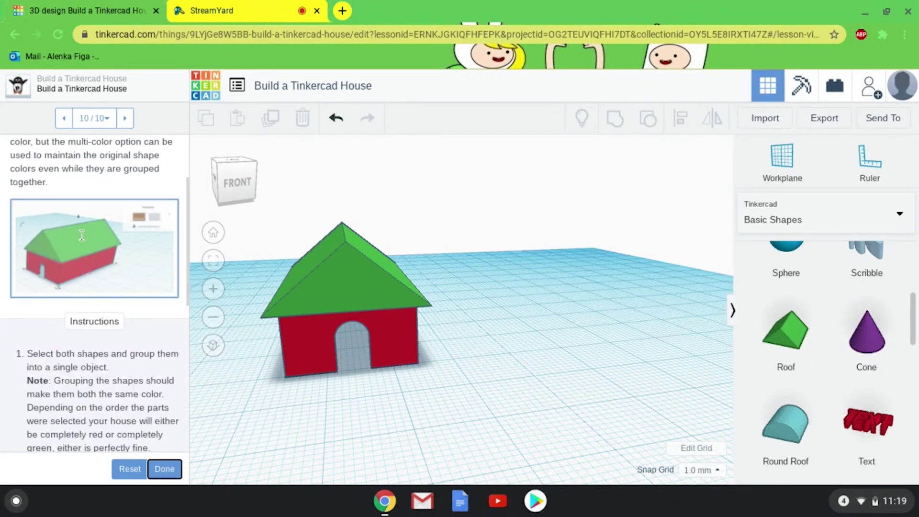
{"action": "scroll", "coordinate": [84, 235], "scroll_direction": "down", "scroll_amount": 1}
{"action": "scroll", "coordinate": [84, 235], "scroll_direction": "down", "scroll_amount": 4}
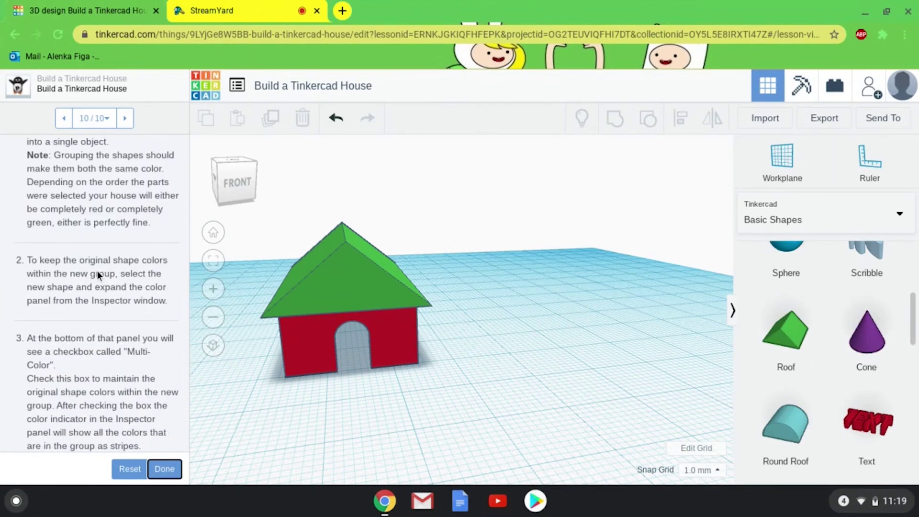
{"action": "scroll", "coordinate": [97, 270], "scroll_direction": "up", "scroll_amount": 1}
{"action": "left_click_drag", "start_coordinate": [469, 387], "coordinate": [297, 266]}
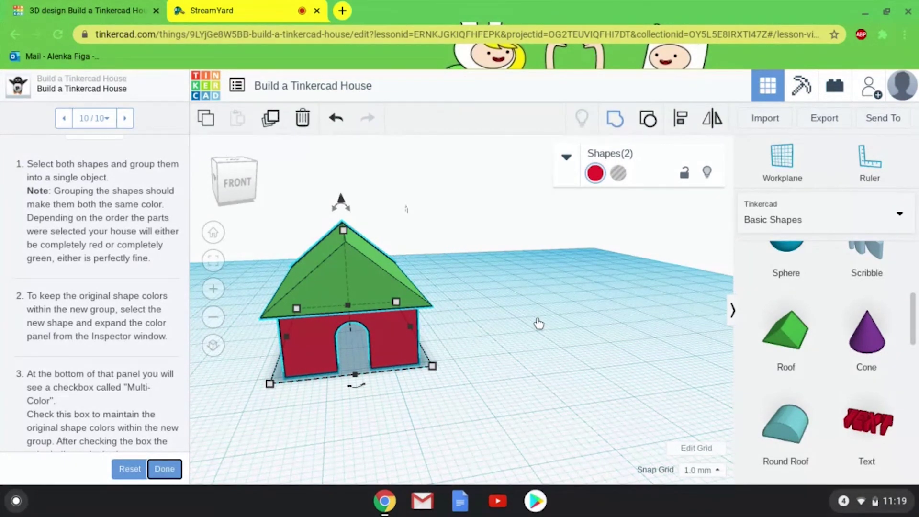
{"action": "key", "text": "ctrl+g"}
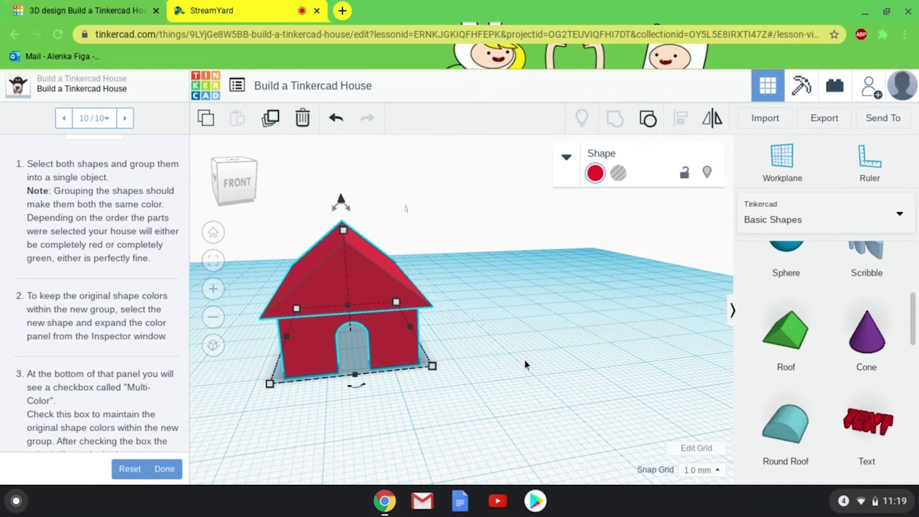
- Turn on Multicolor for the grouped house to keep the original shape colors, and compare it with the lesson's final reference image
{"action": "right_click_drag", "start_coordinate": [511, 317], "coordinate": [501, 357]}
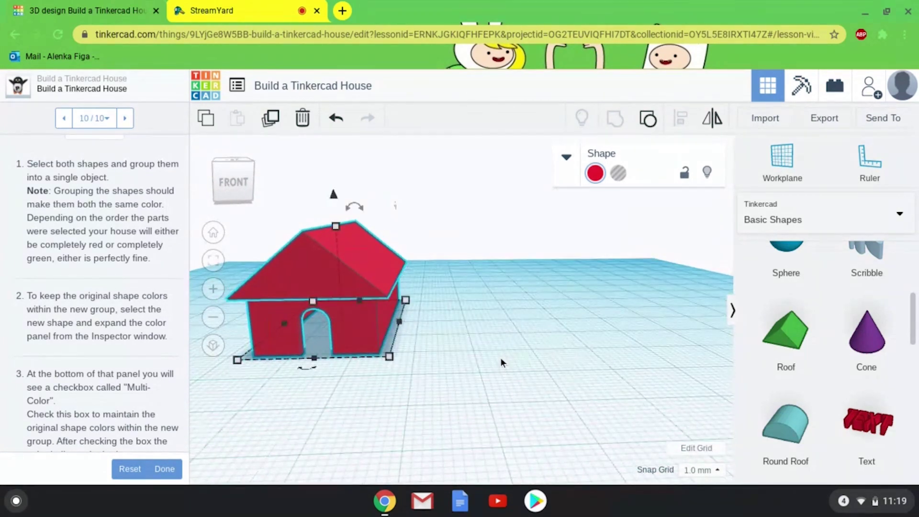
{"action": "left_click", "coordinate": [596, 173]}
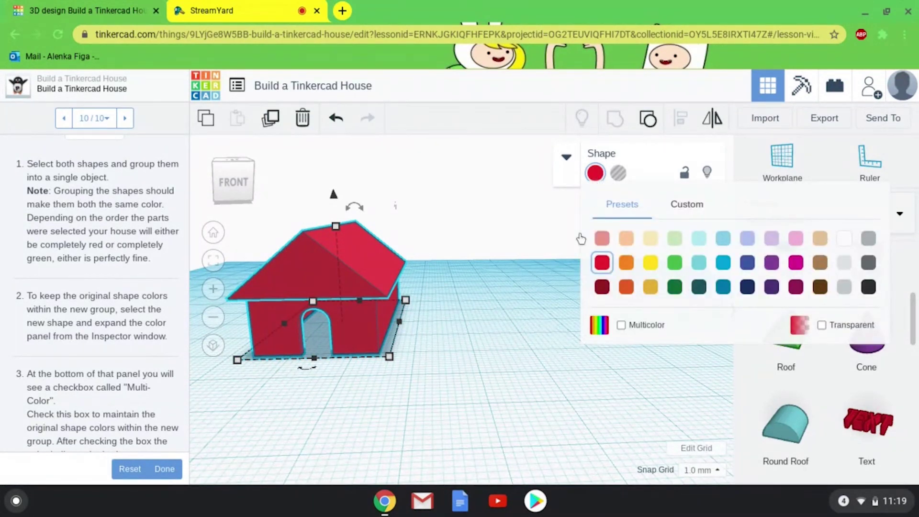
{"action": "left_click", "coordinate": [621, 325]}
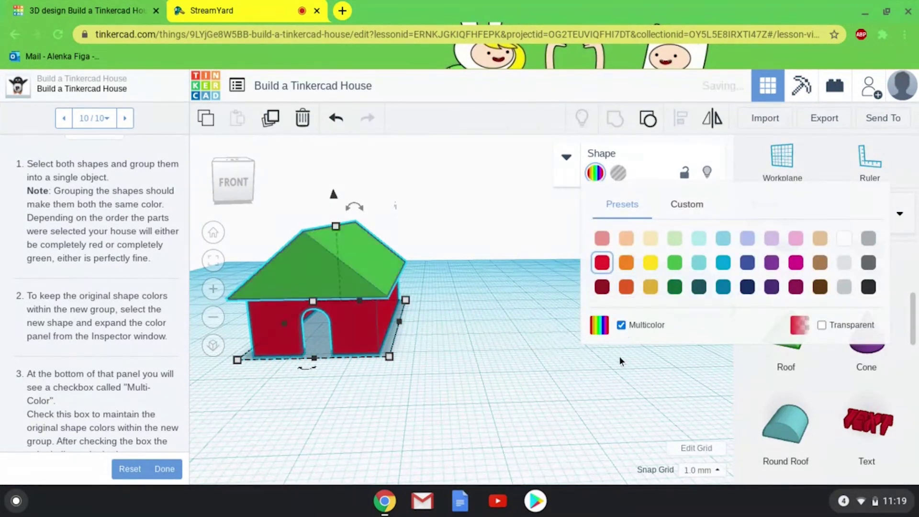
{"action": "left_click", "coordinate": [456, 363]}
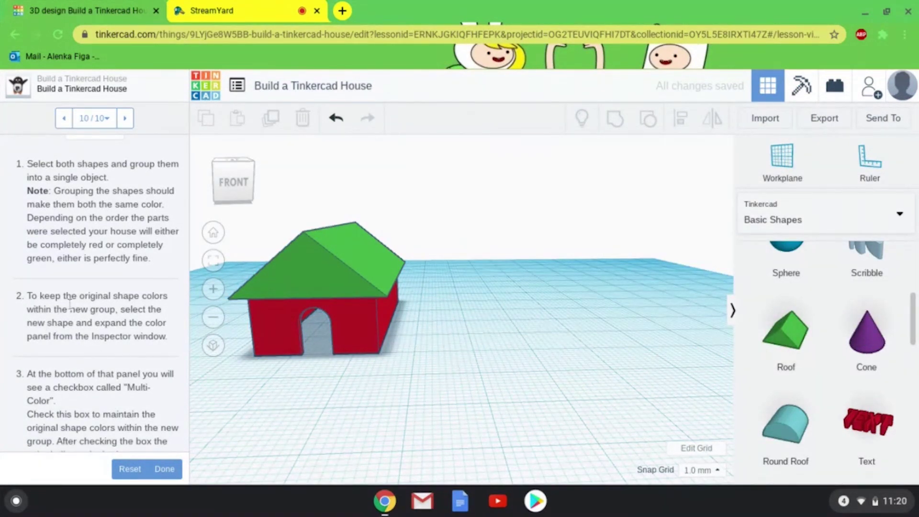
{"action": "scroll", "coordinate": [91, 316], "scroll_direction": "down", "scroll_amount": 2}
{"action": "scroll", "coordinate": [94, 318], "scroll_direction": "down", "scroll_amount": 4}
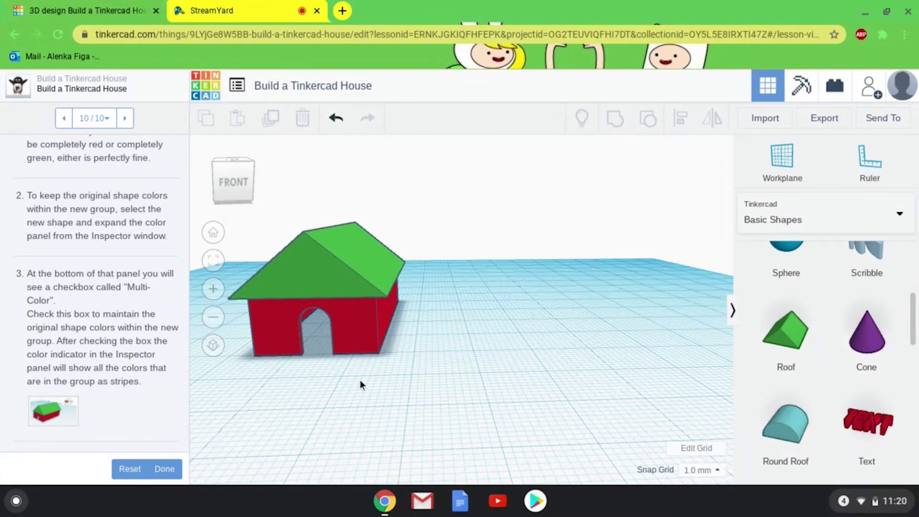
{"action": "right_click_drag", "start_coordinate": [371, 417], "coordinate": [401, 413]}
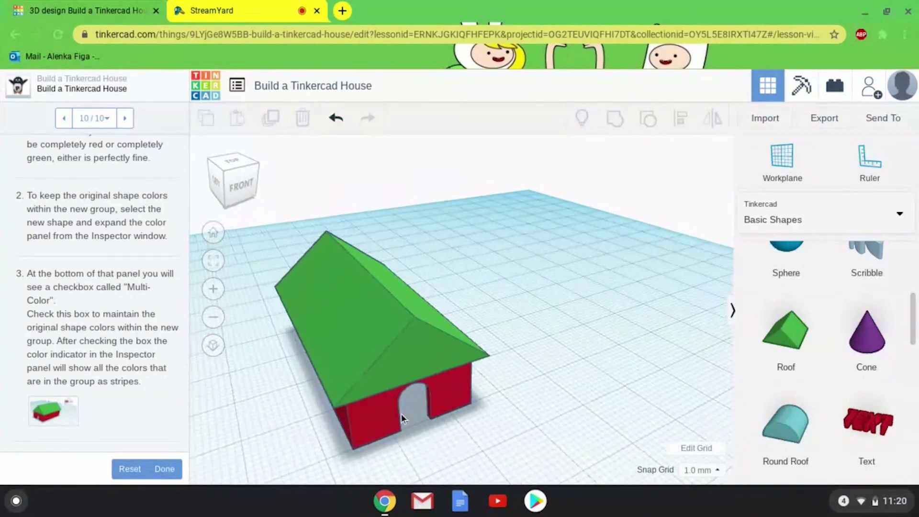